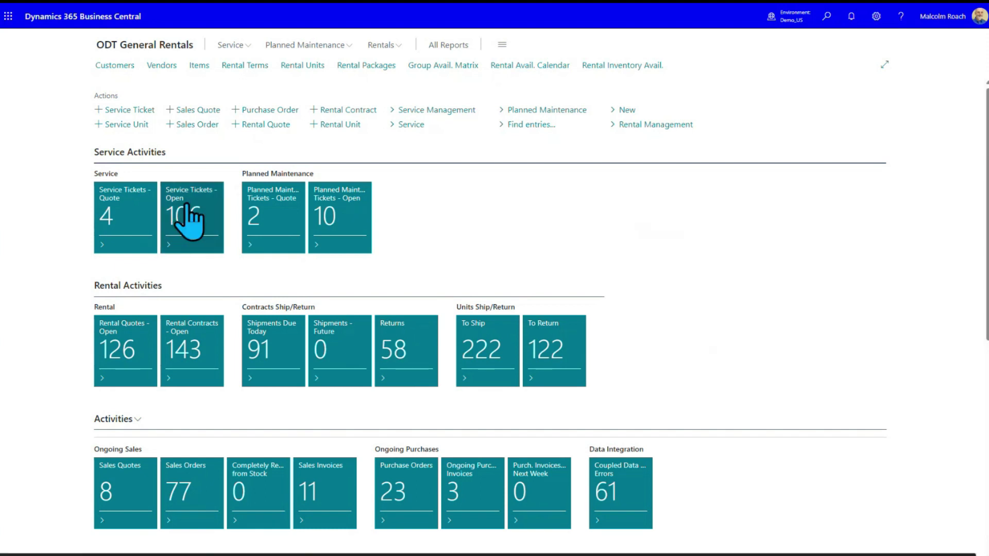
left_click(126, 124)
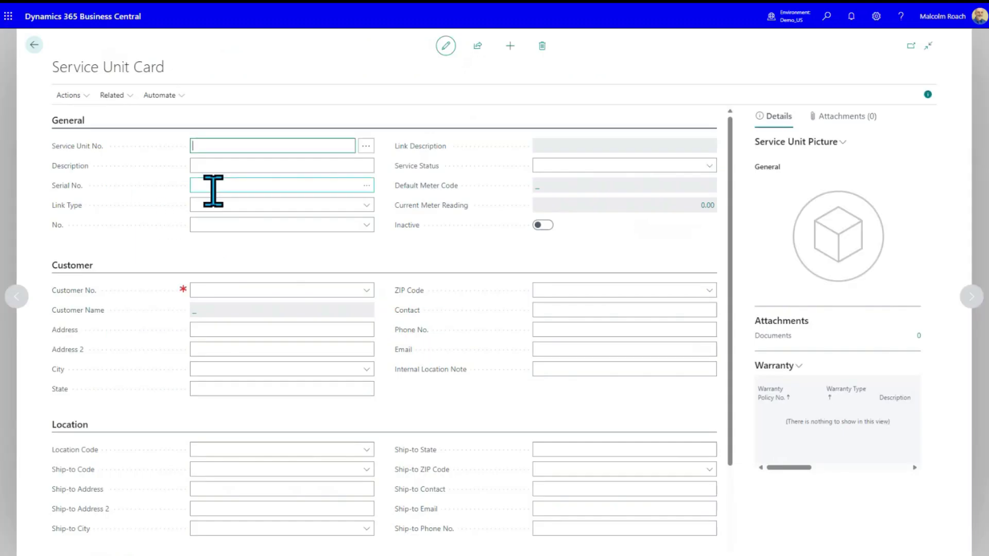
key("Tab")
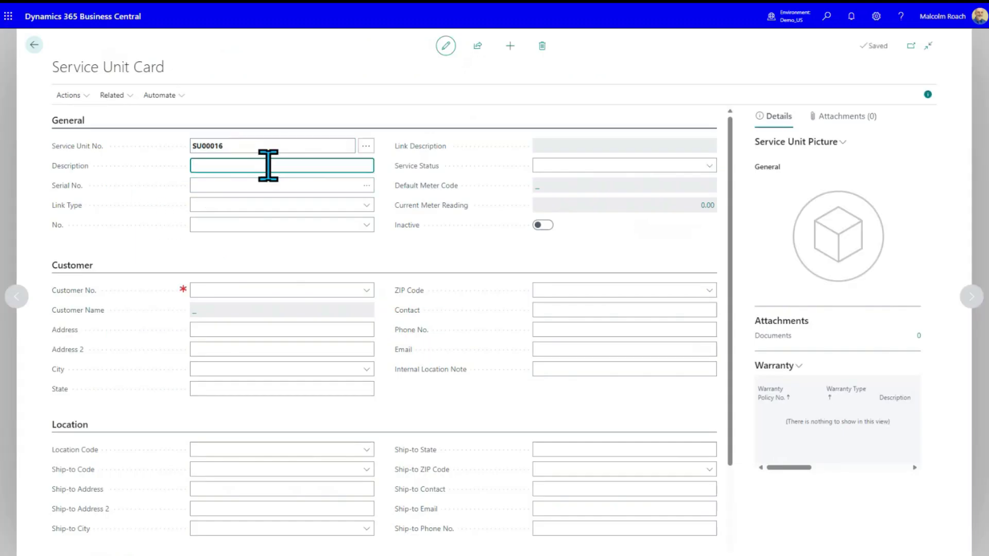
type("Skid Steer Loader")
left_click(234, 186)
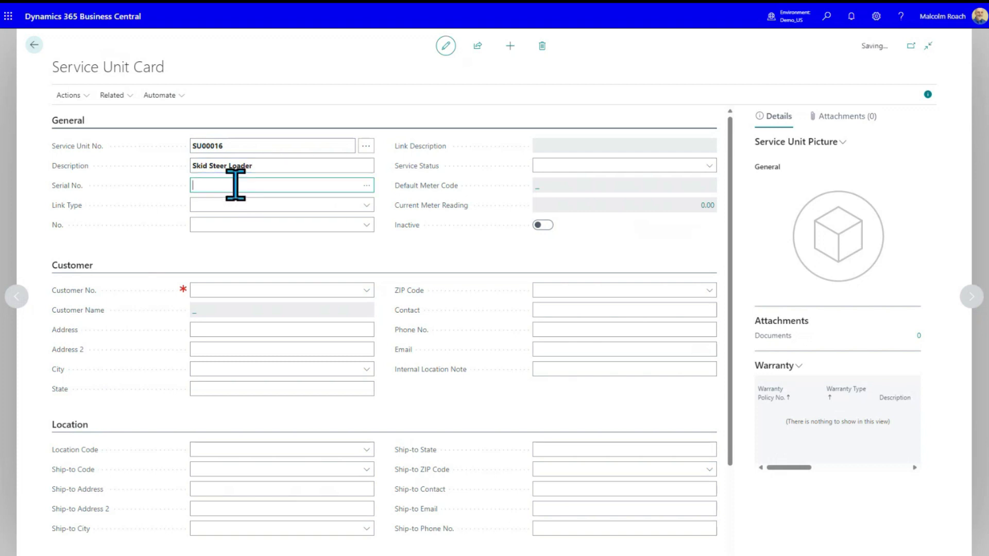
type("654434334545")
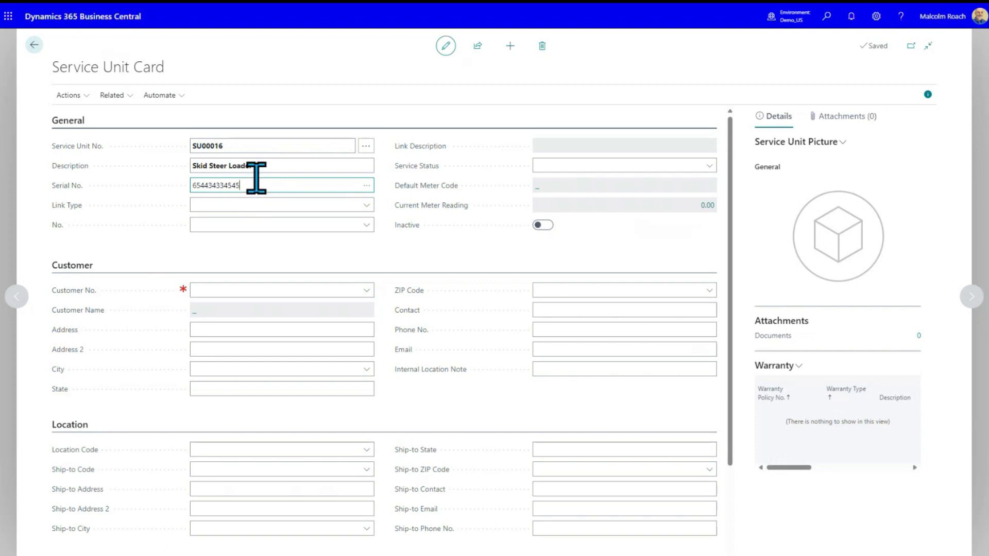
left_click(243, 148)
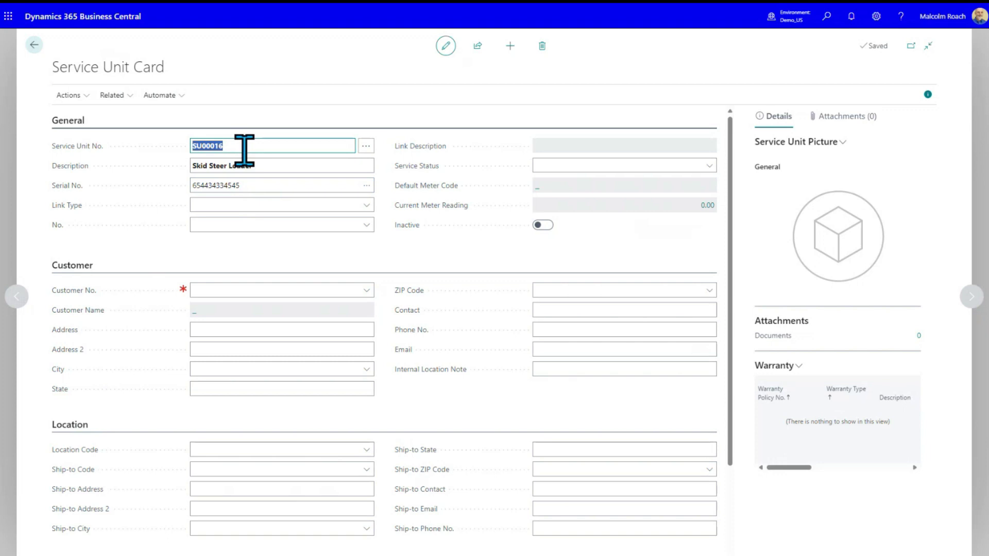
left_click(270, 186)
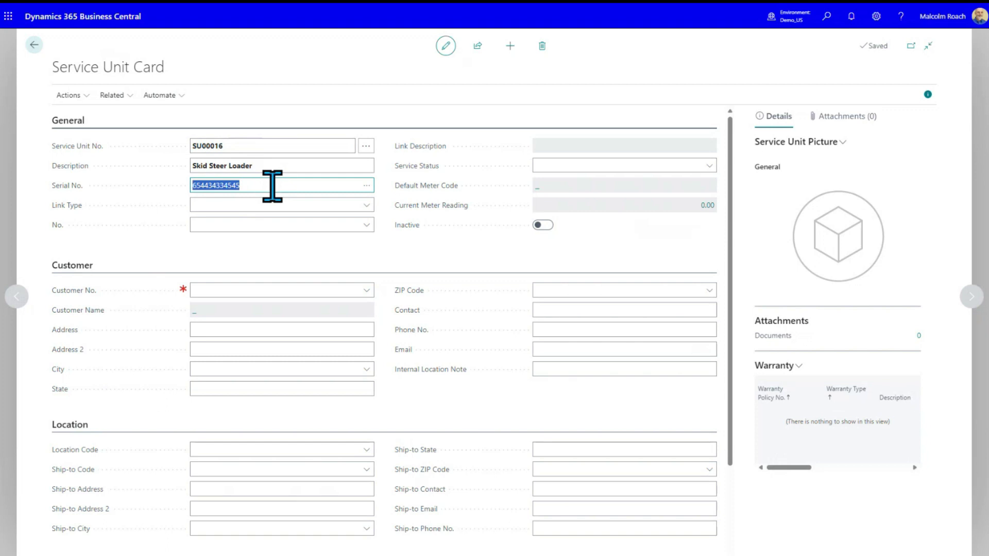
left_click(254, 147)
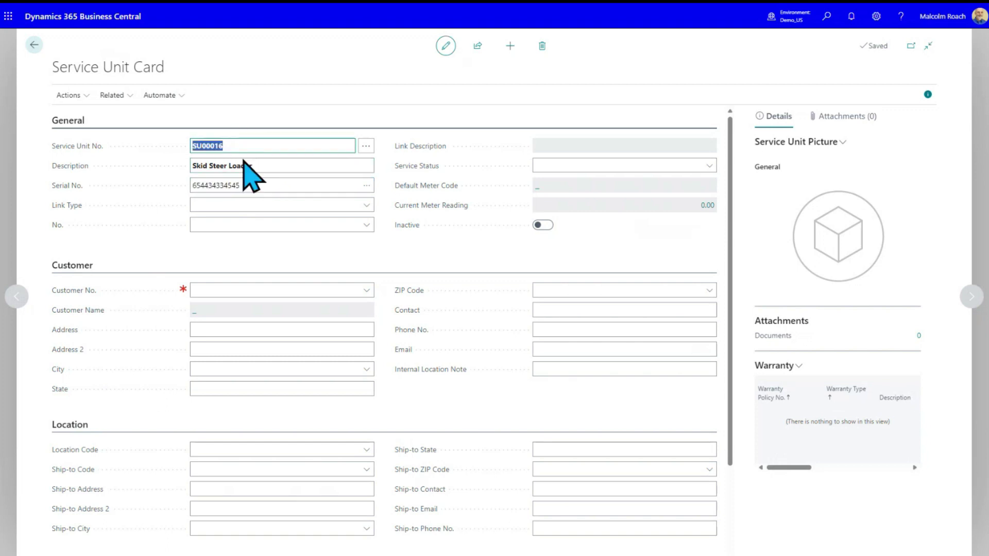
left_click(252, 182)
left_click(241, 145)
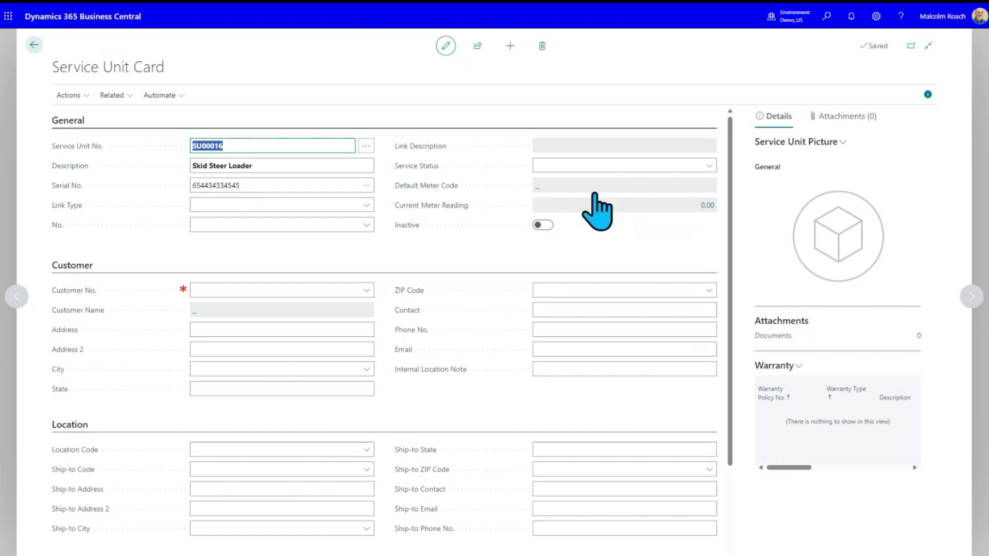
mouse_move(432, 191)
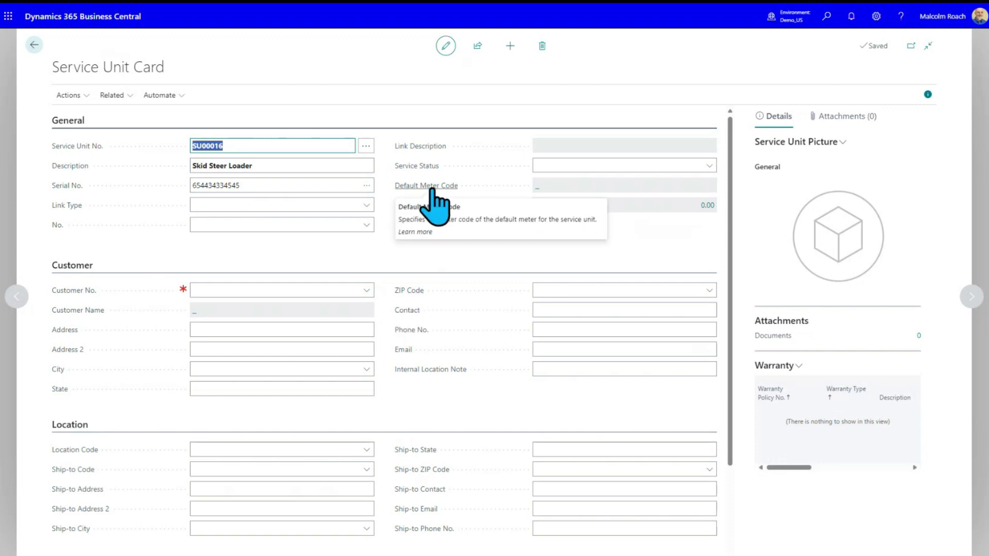
Step: Add an HOUR meter described 'Hour meter' as the unit's default meter, then return to the card
left_click(542, 187)
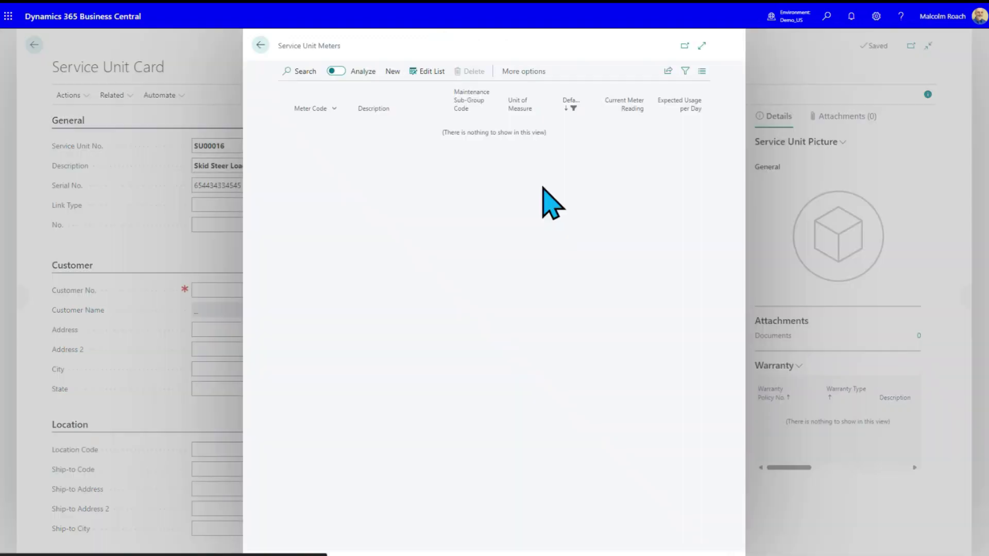
left_click(390, 71)
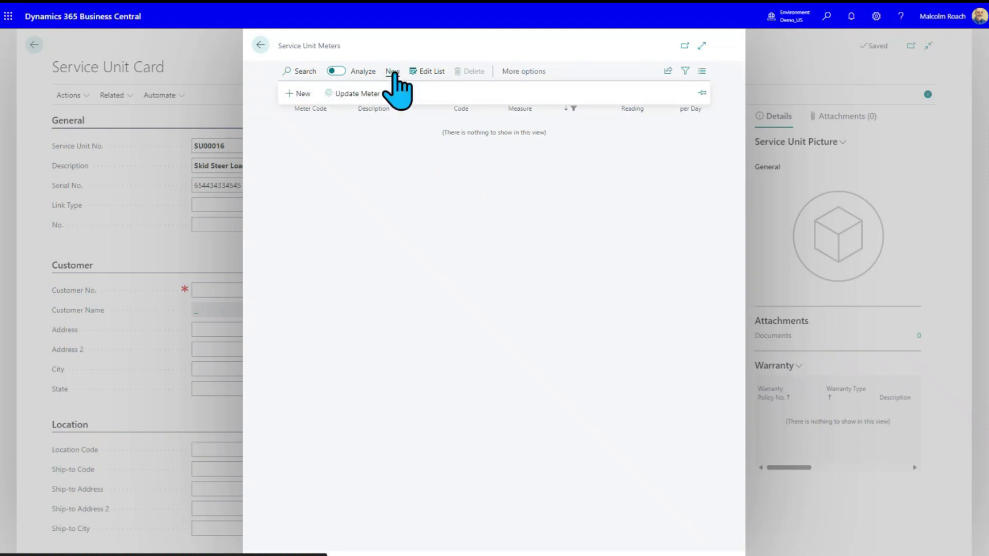
left_click(302, 95)
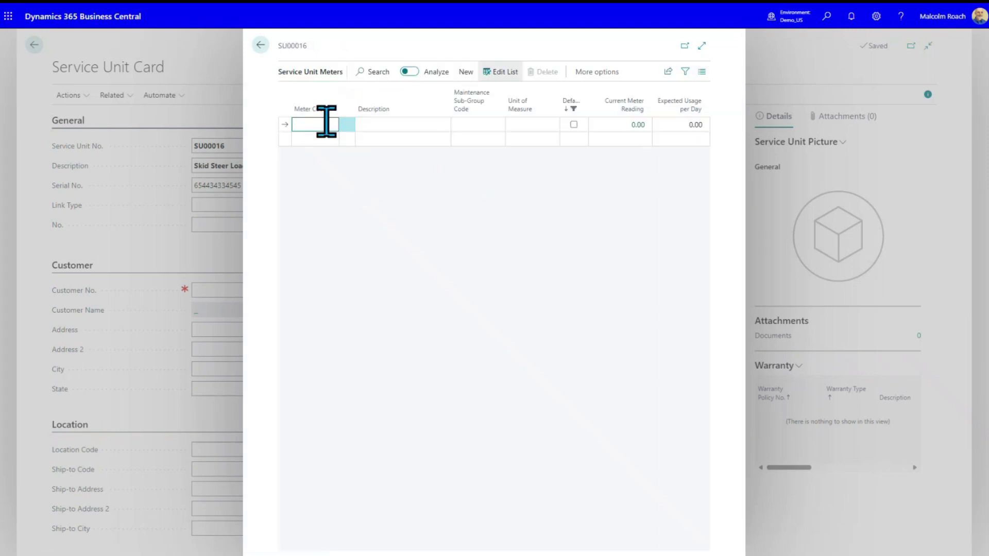
type("HOUR")
key("Tab")
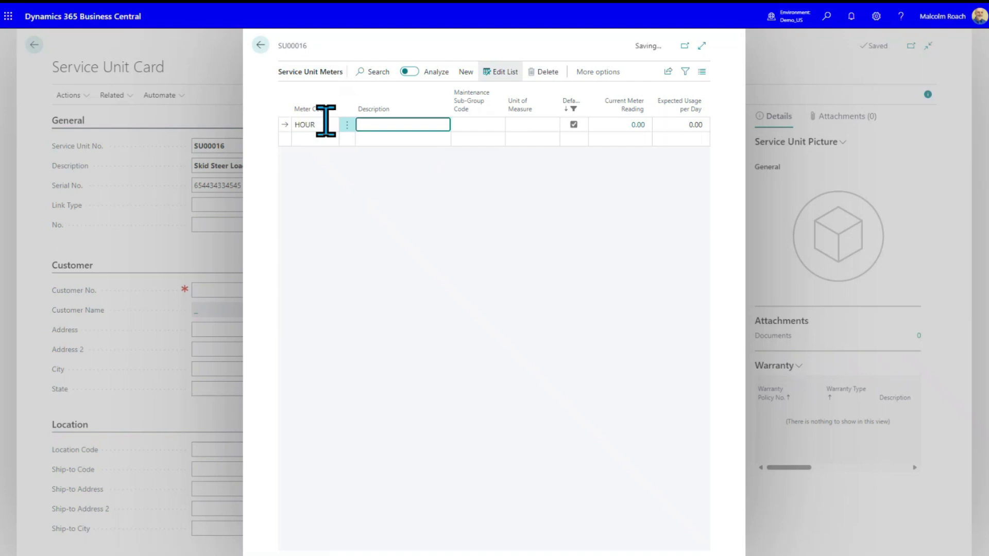
type("H")
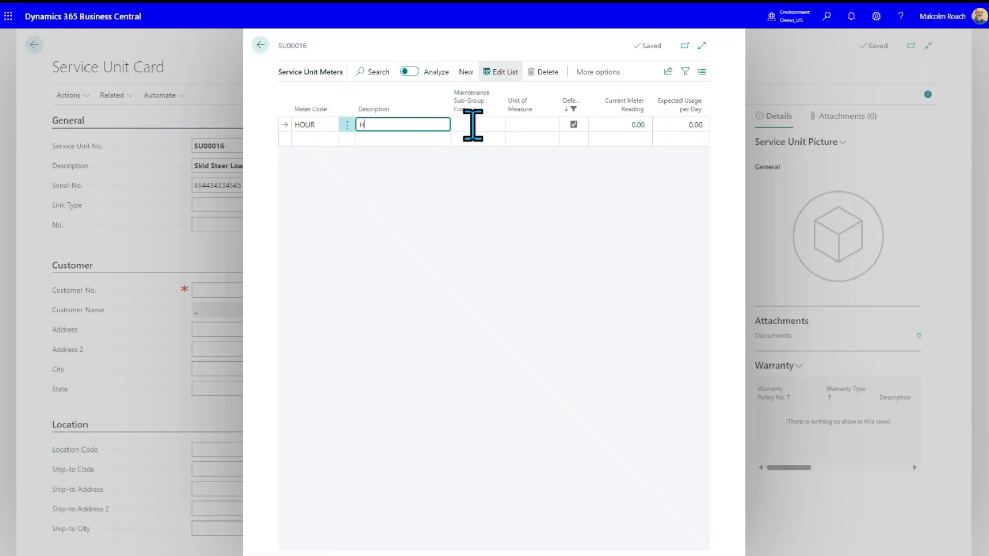
type("our meter")
key("Tab")
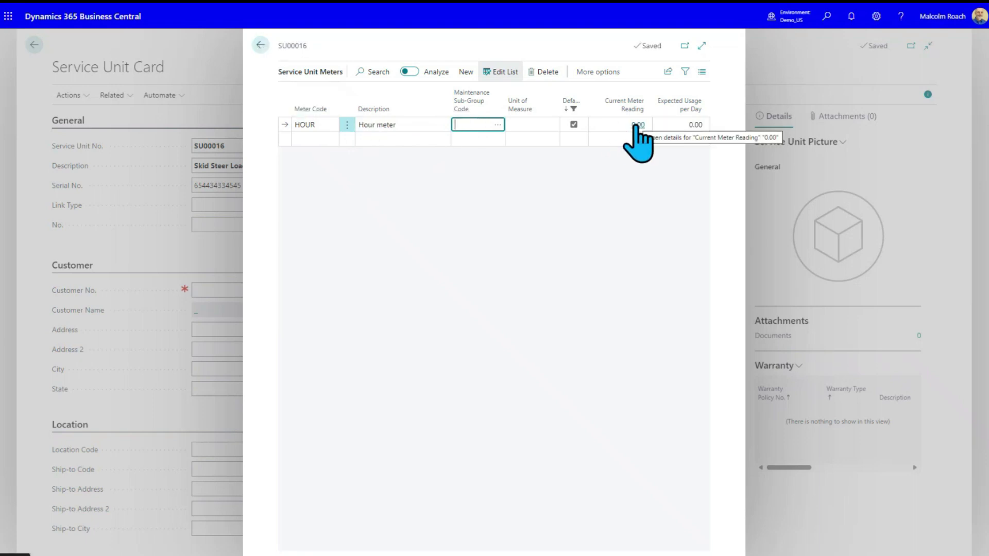
left_click(260, 45)
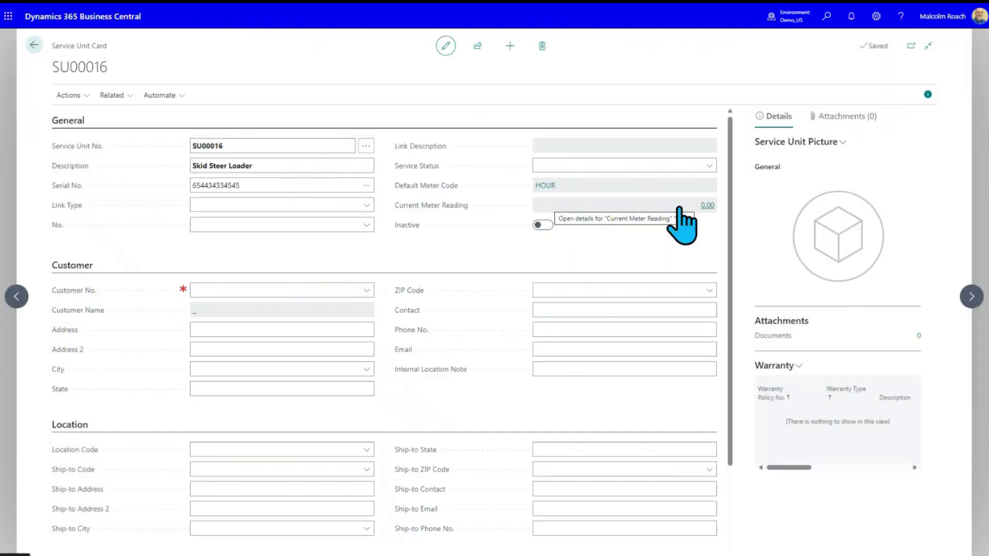
Step: Assign customer Open Door Technology Inc. to SU00016 and collapse the Customer section
left_click(291, 349)
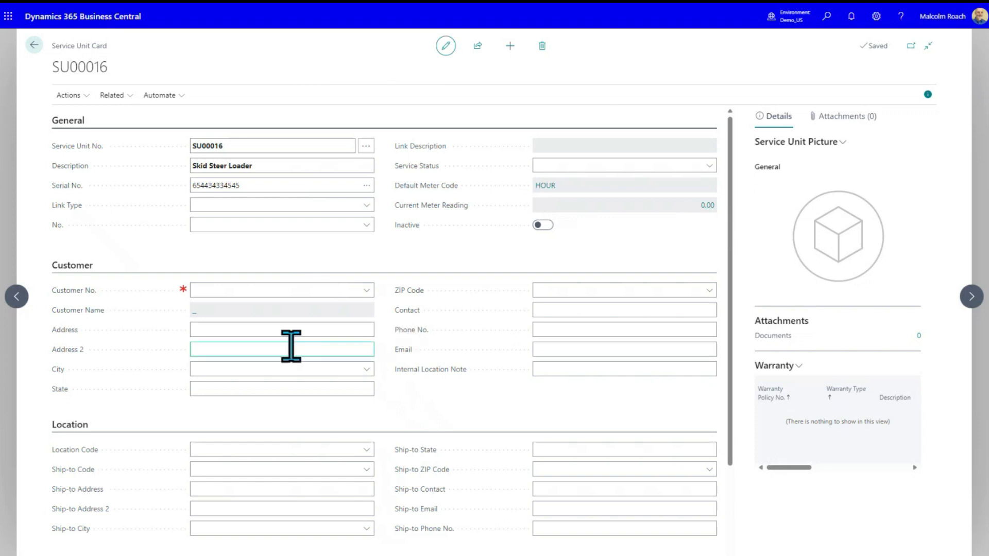
left_click(352, 289)
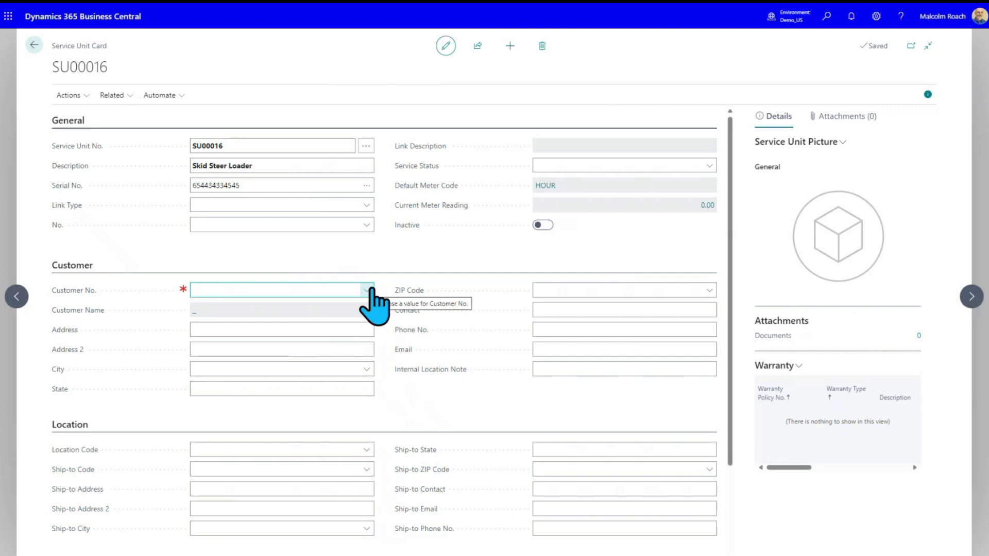
left_click(369, 290)
scroll(332, 369, "down", 2)
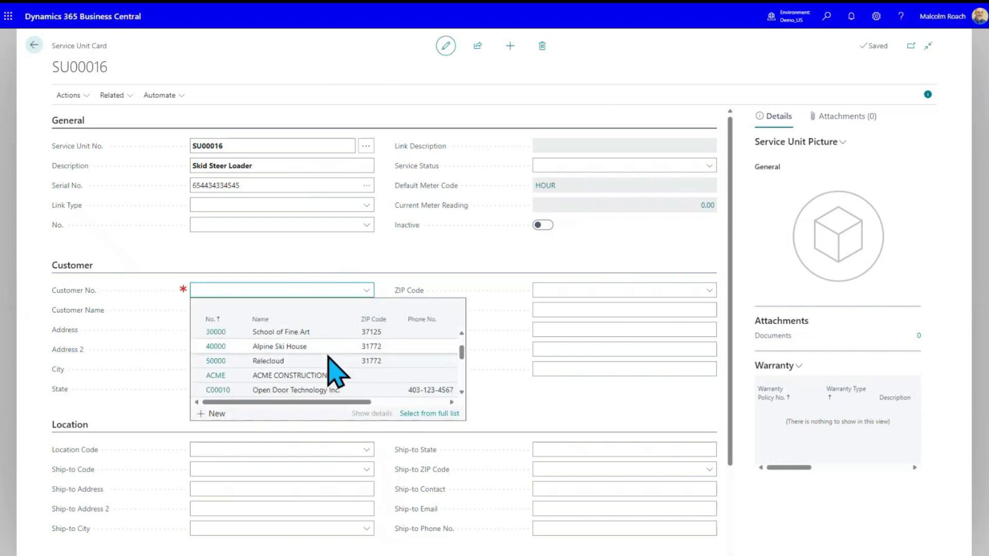
scroll(328, 355, "down", 2)
left_click(324, 361)
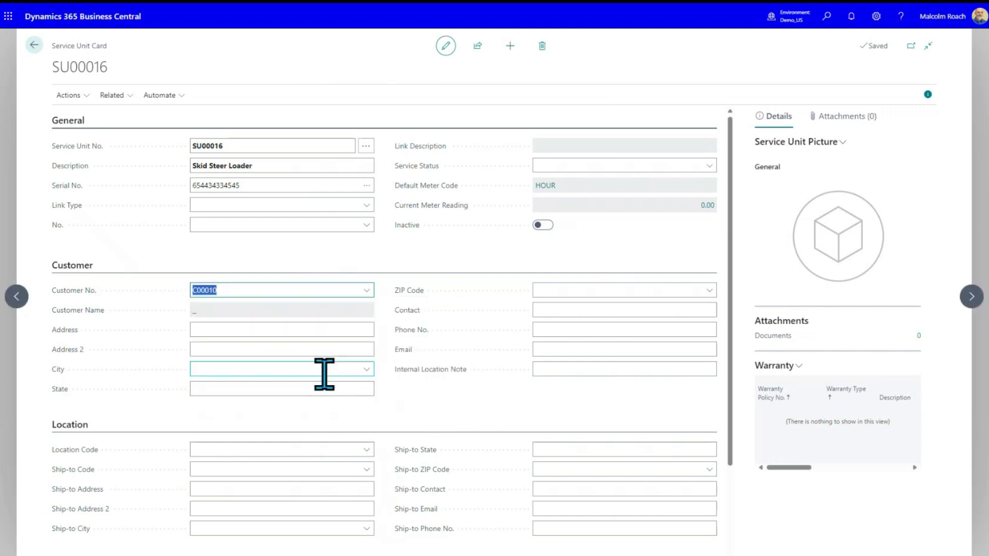
key("Tab")
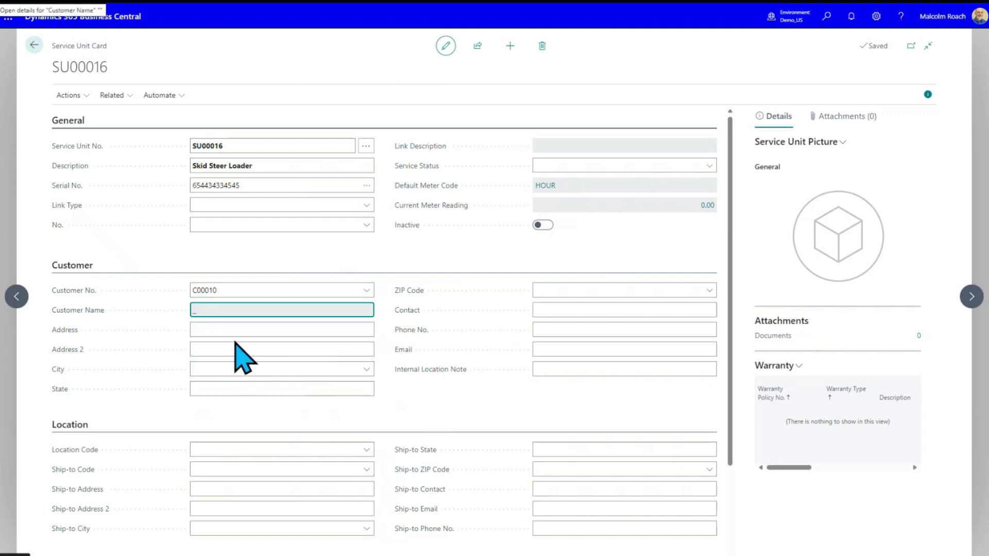
left_click(81, 265)
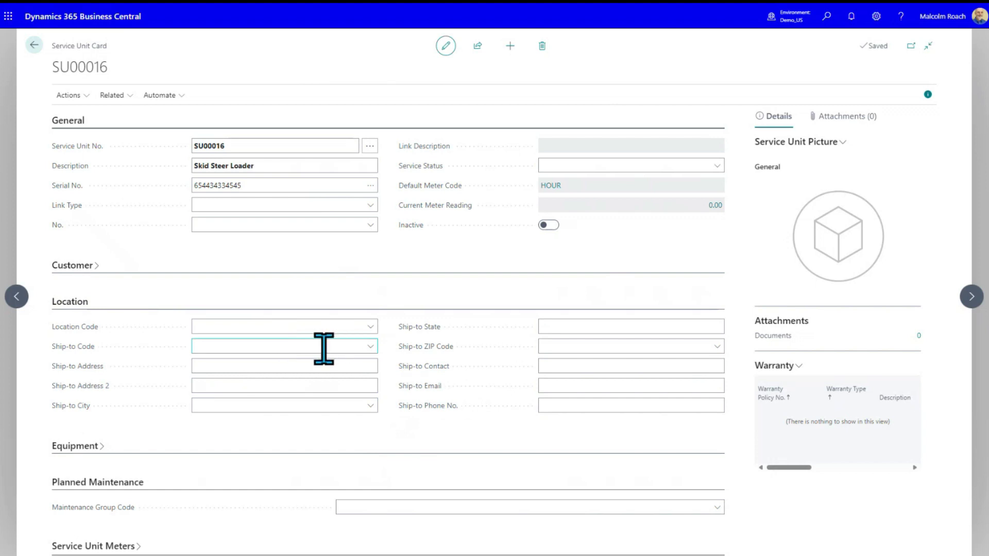
Step: Set the unit's location to EAST (East Warehouse) and collapse the Location section
left_click(360, 365)
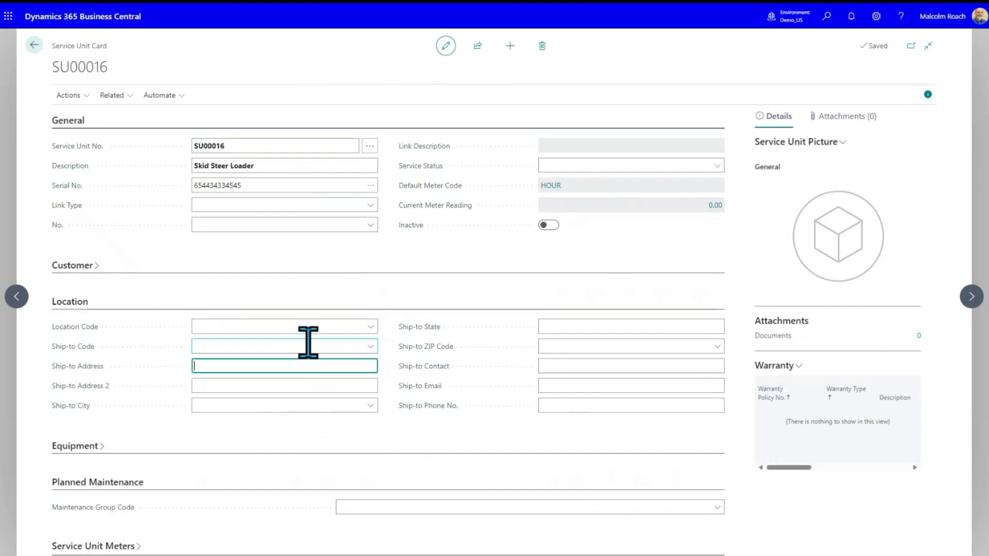
left_click(371, 329)
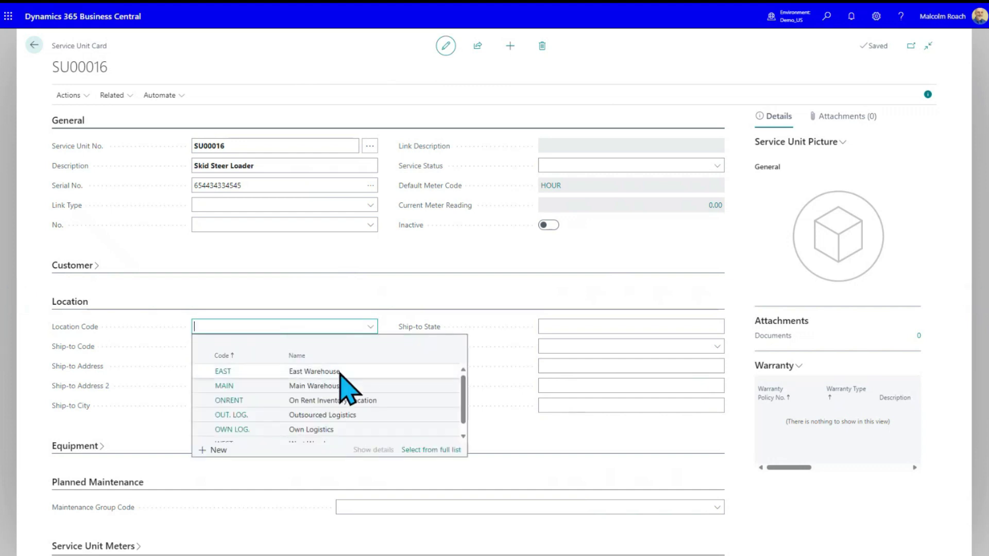
left_click(324, 372)
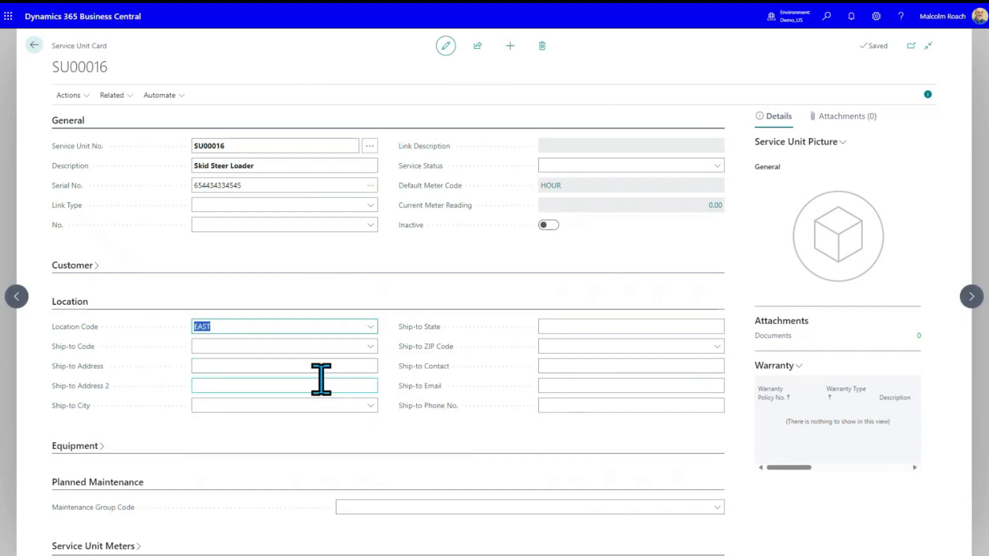
key("Tab")
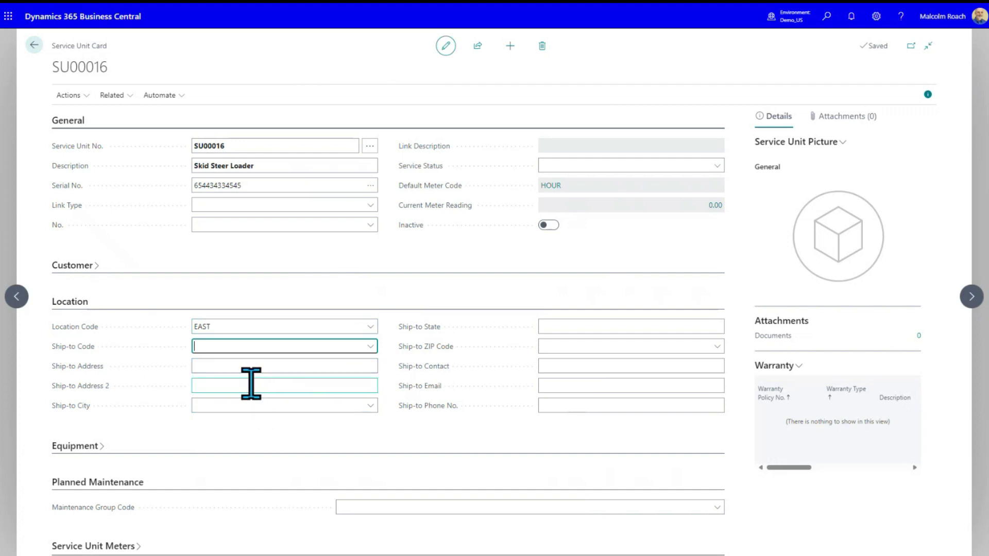
mouse_move(78, 350)
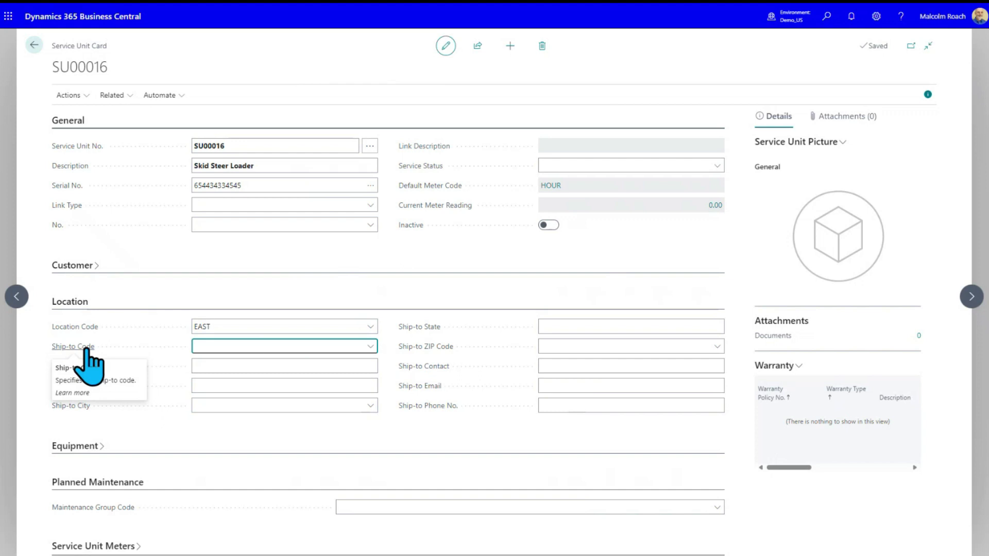
left_click(72, 302)
left_click(88, 339)
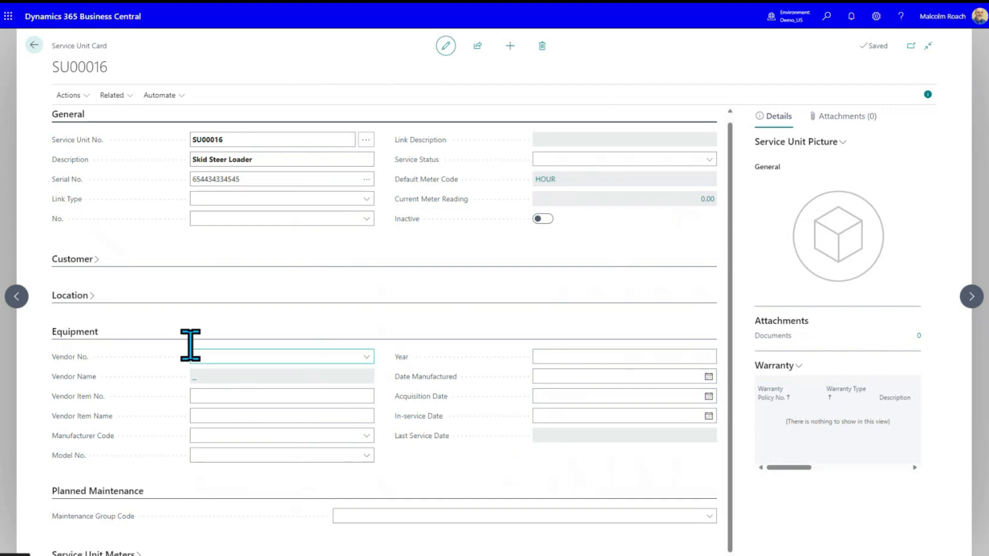
Step: Bring up the Related menu on the SU00016 service unit card
left_click(116, 97)
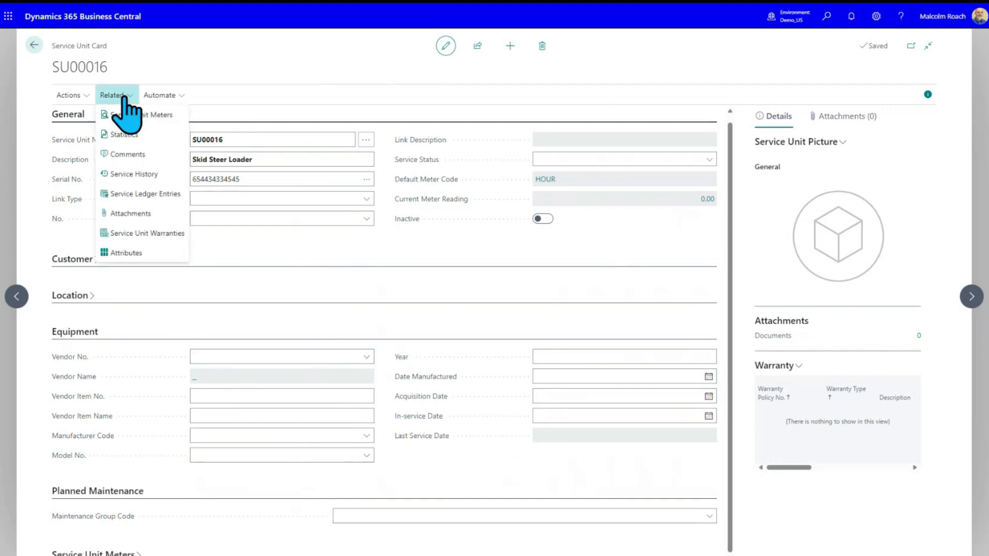
Step: Browse SU00016's attribute choices Color and Engine S/N, close attributes, and collapse Equipment
left_click(141, 268)
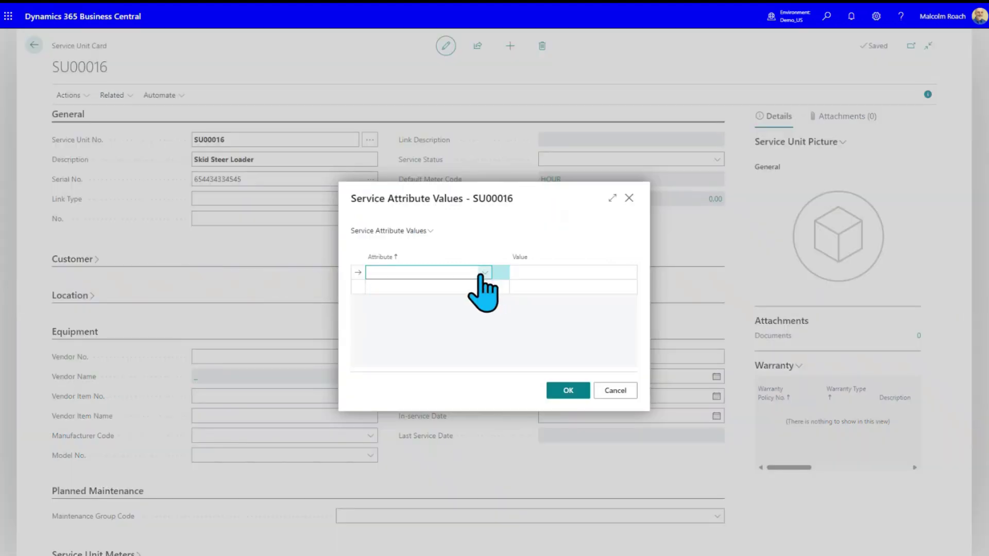
left_click(482, 273)
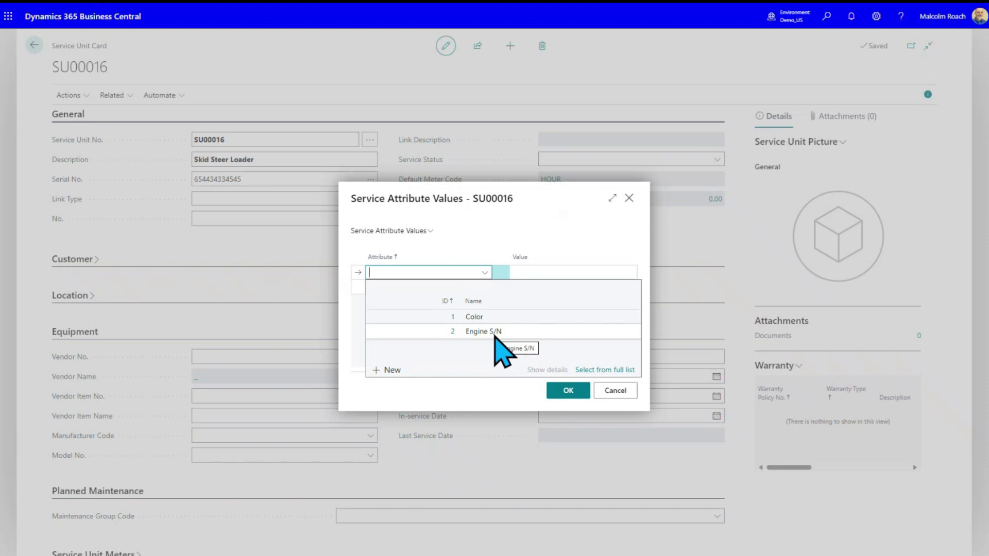
left_click(494, 332)
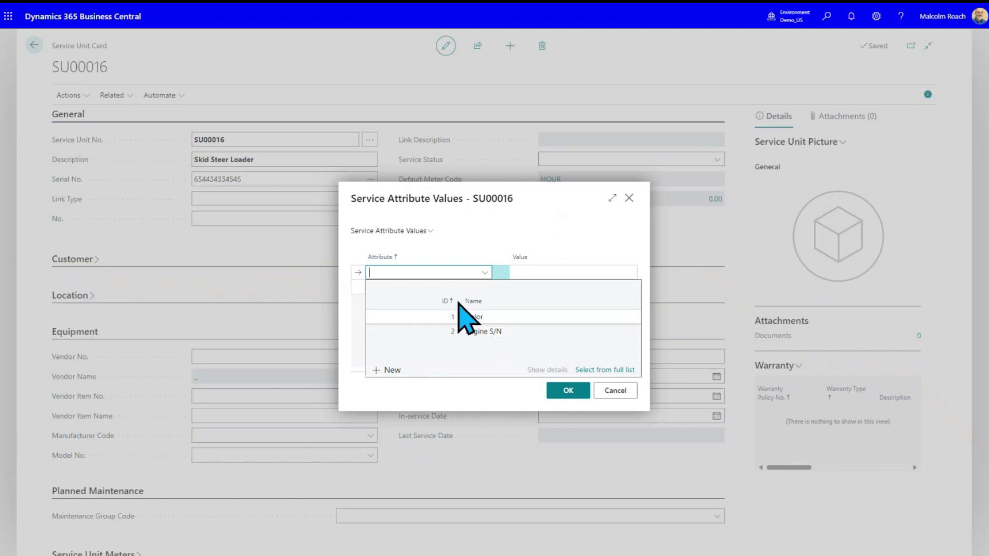
left_click(618, 390)
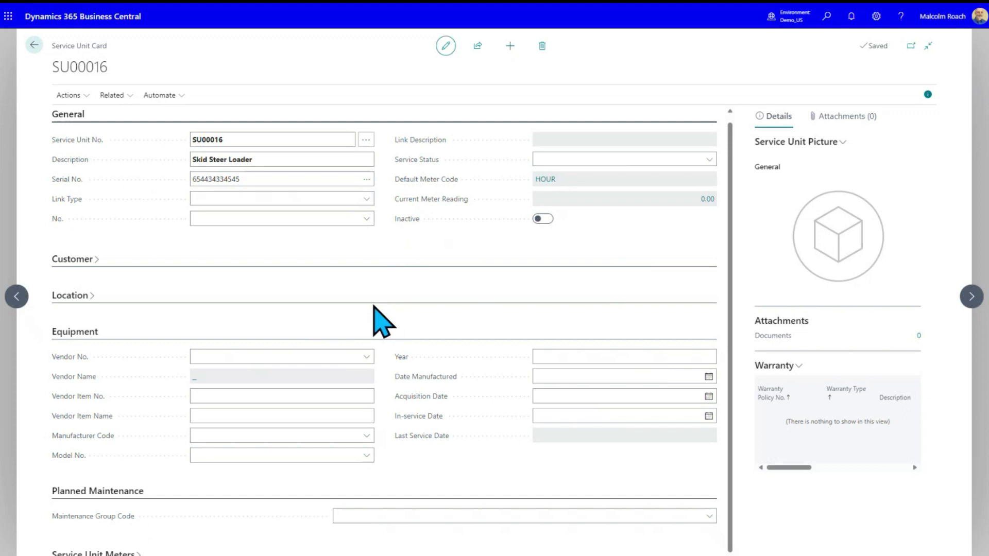
left_click(93, 332)
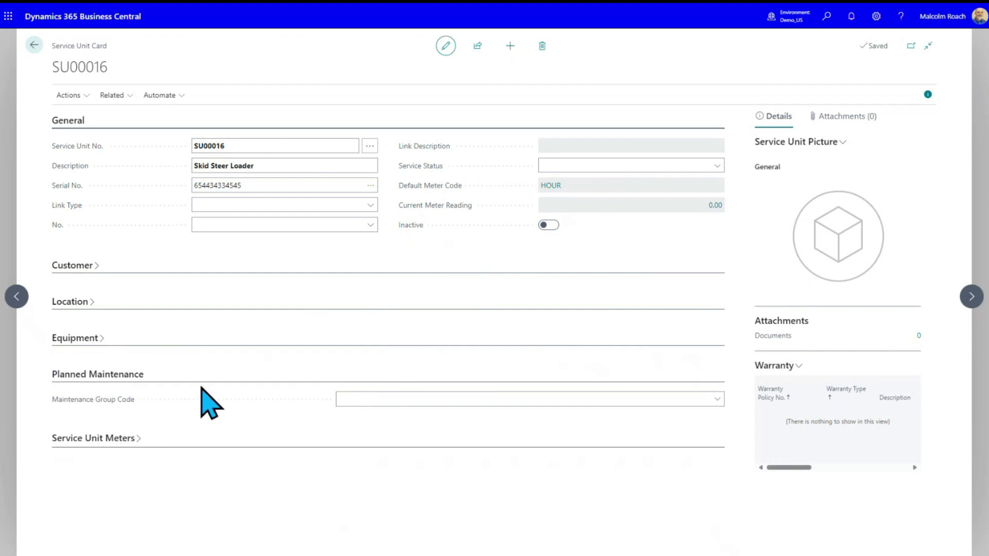
Step: Assign maintenance group SKIDSTEER, show the HOUR meter line, and close the unit card
left_click(718, 399)
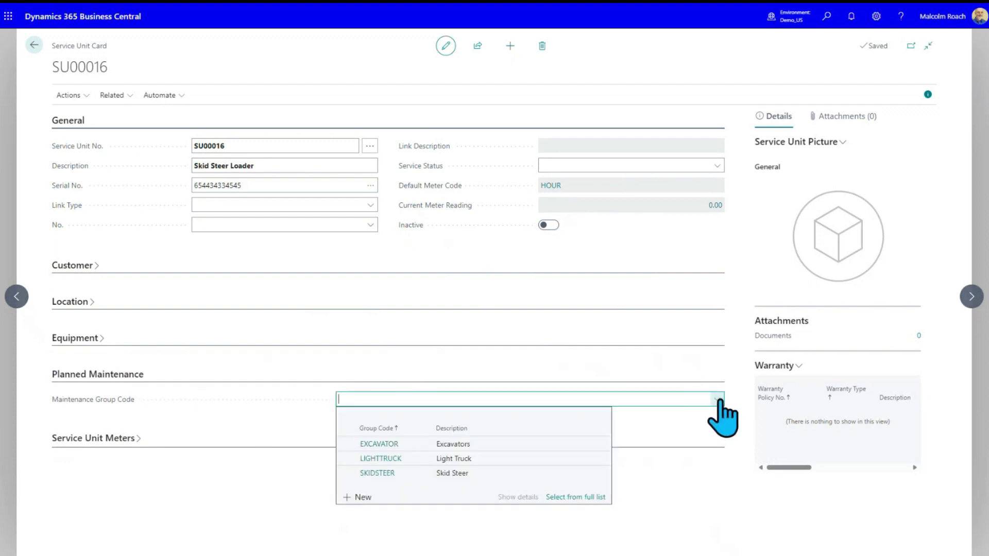
left_click(383, 473)
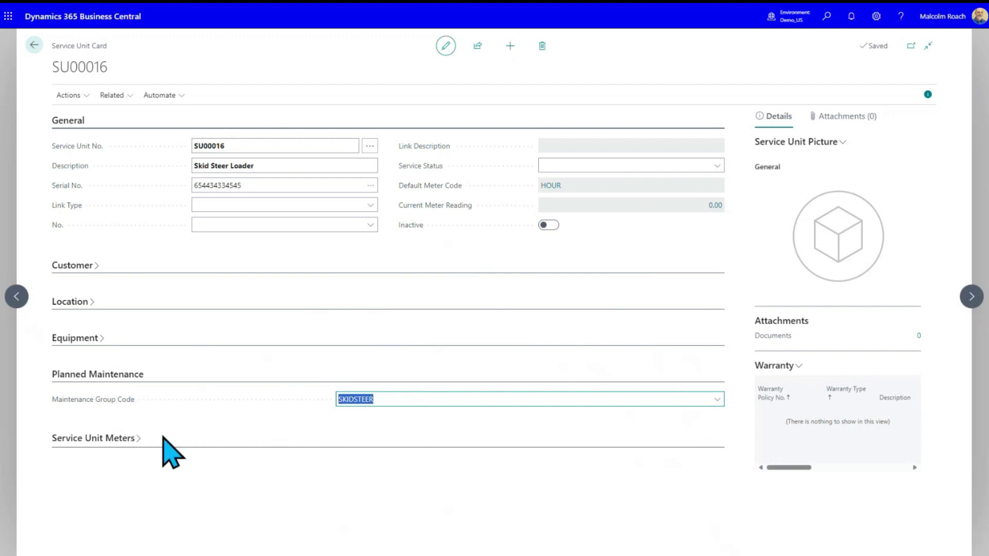
left_click(119, 440)
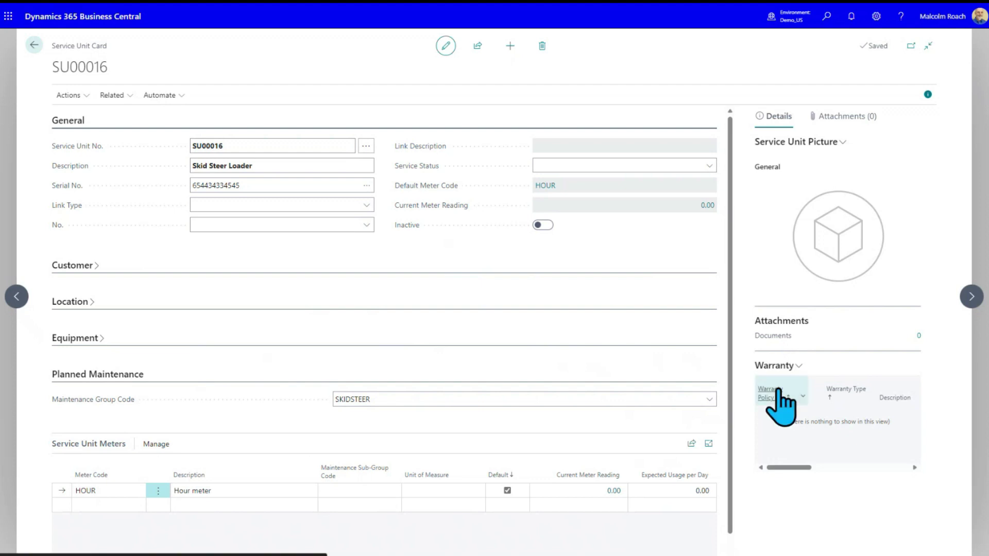
mouse_move(779, 392)
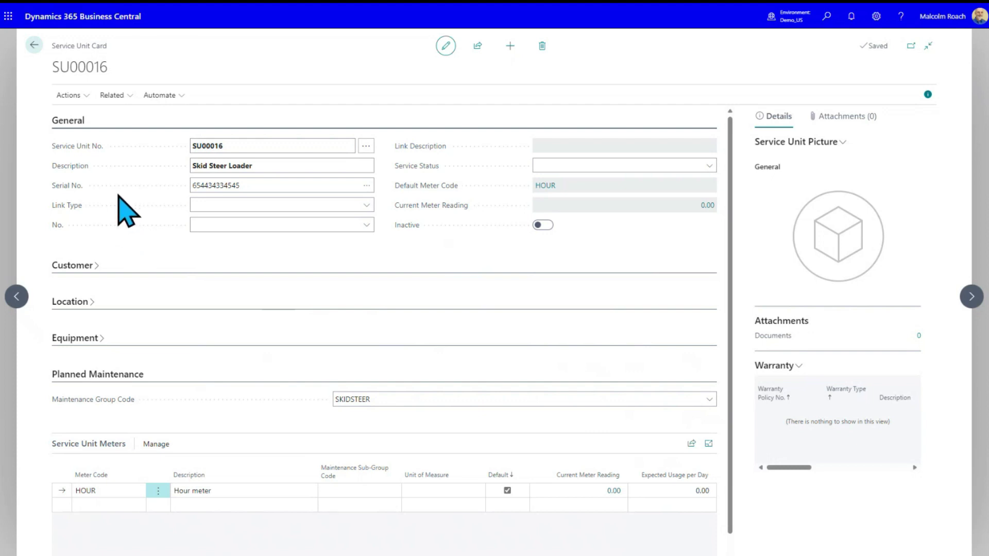
left_click(35, 45)
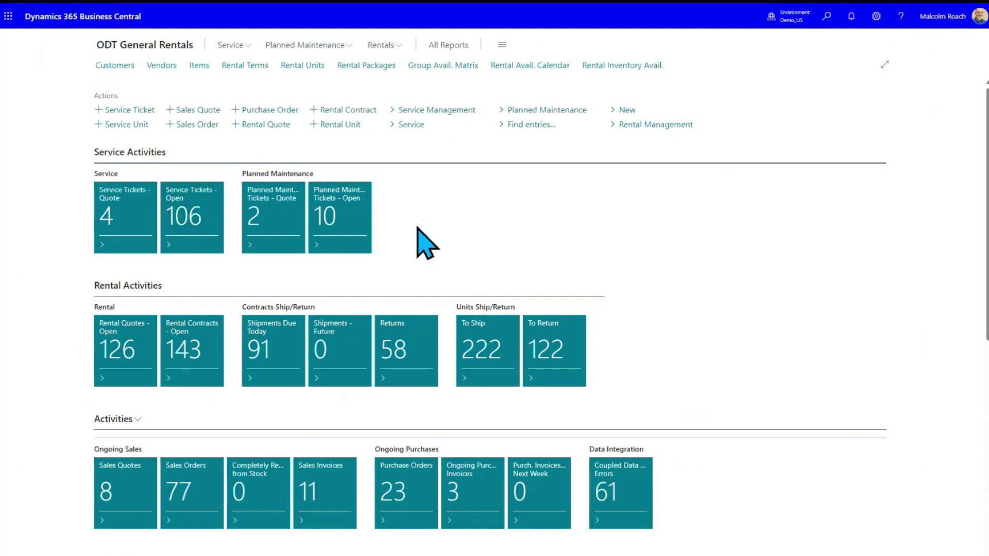
Step: Search 'service templ' and open the 6MONTH template from the Service Templates list
left_click(826, 16)
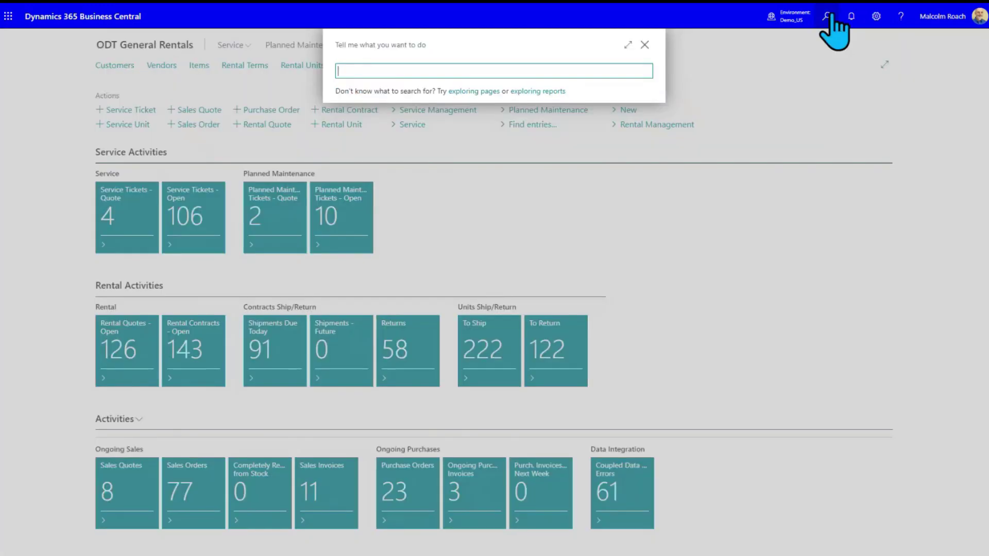
type("service templ")
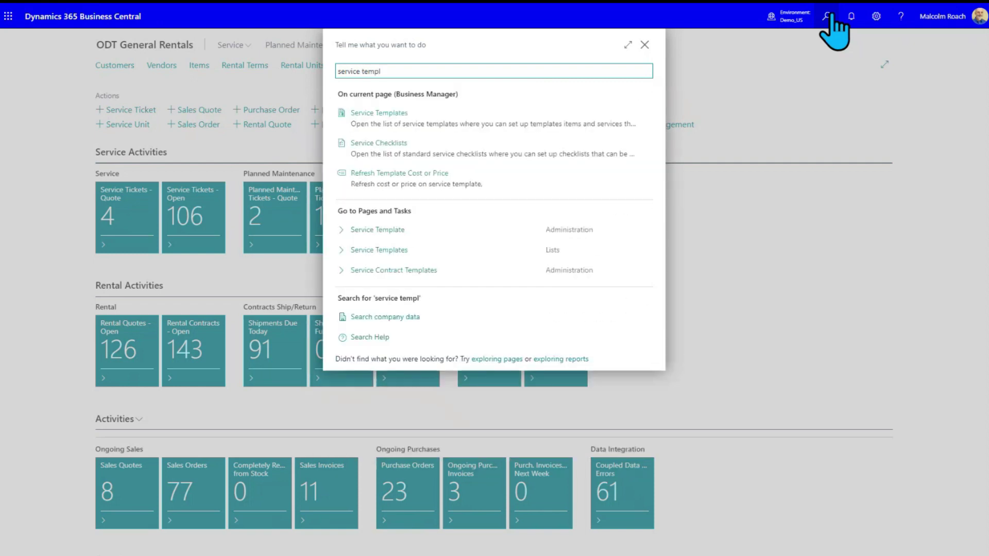
left_click(379, 250)
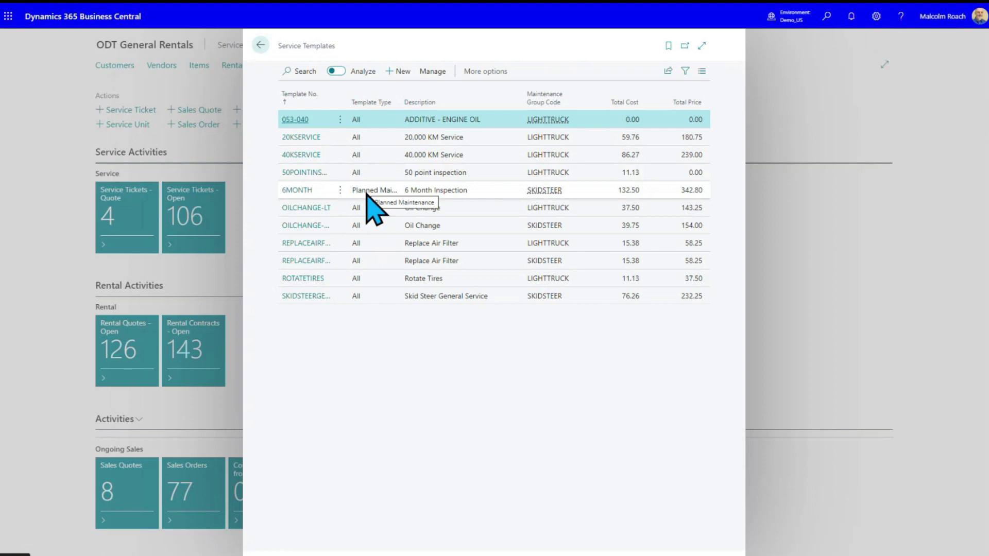
left_click(296, 190)
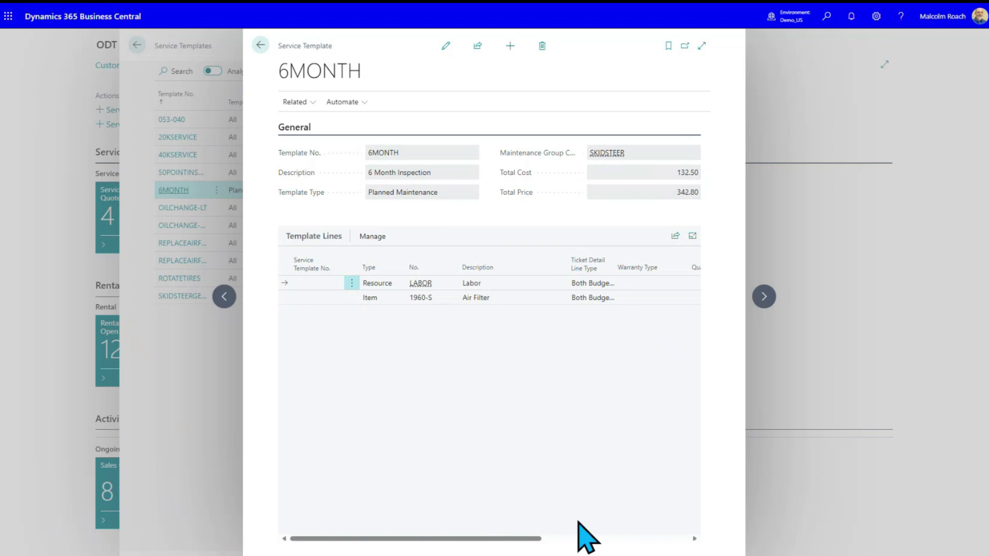
Step: Expand the 6MONTH template card and open its Checklists
left_click(701, 46)
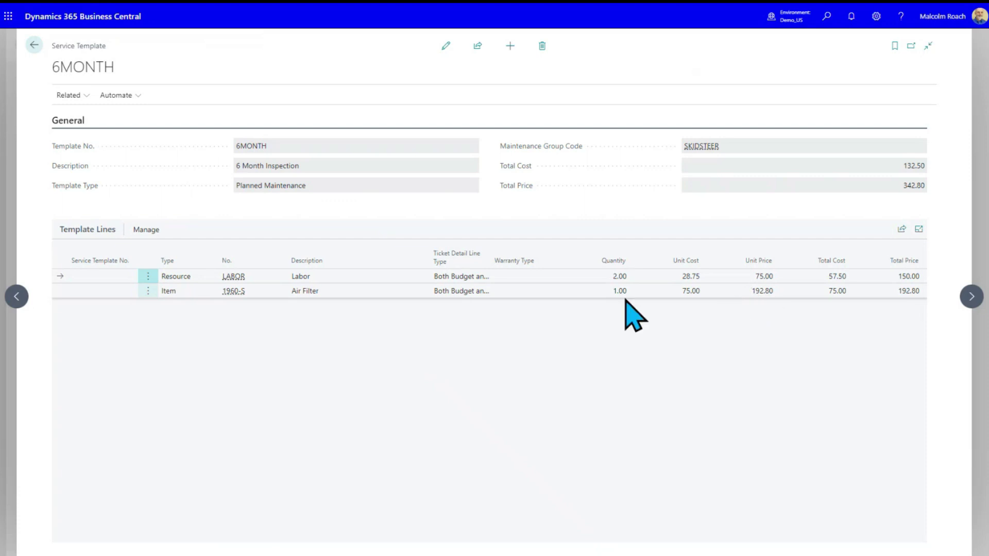
left_click(98, 118)
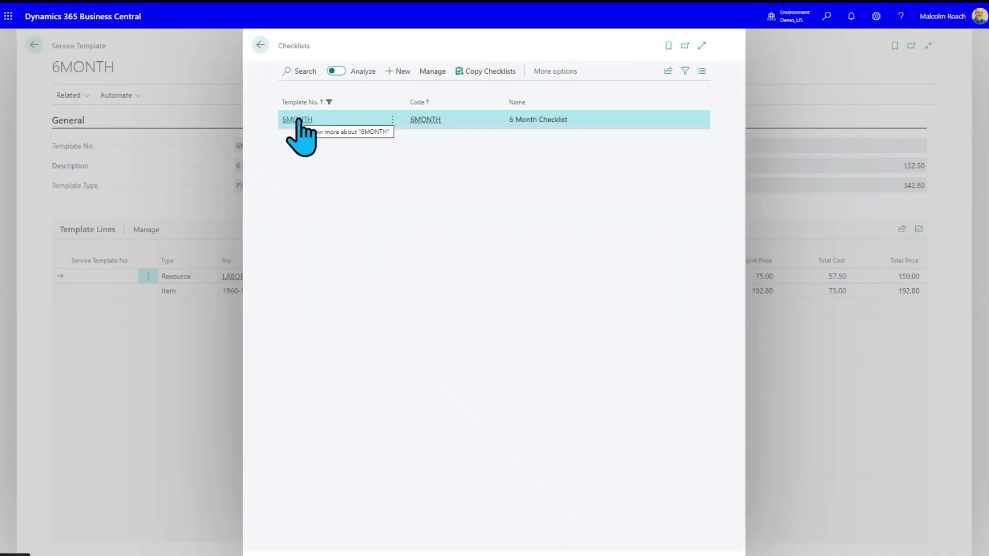
left_click(298, 120)
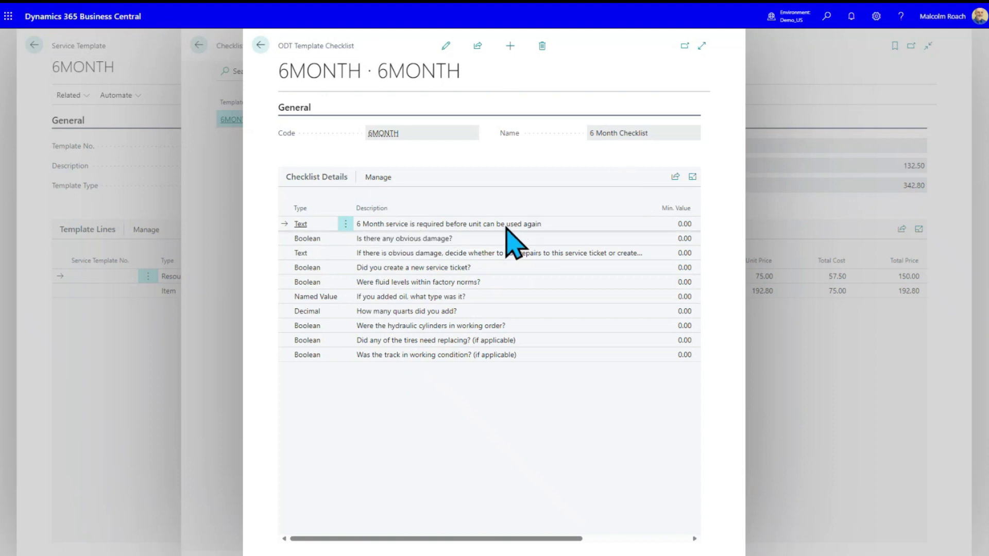
left_click(702, 46)
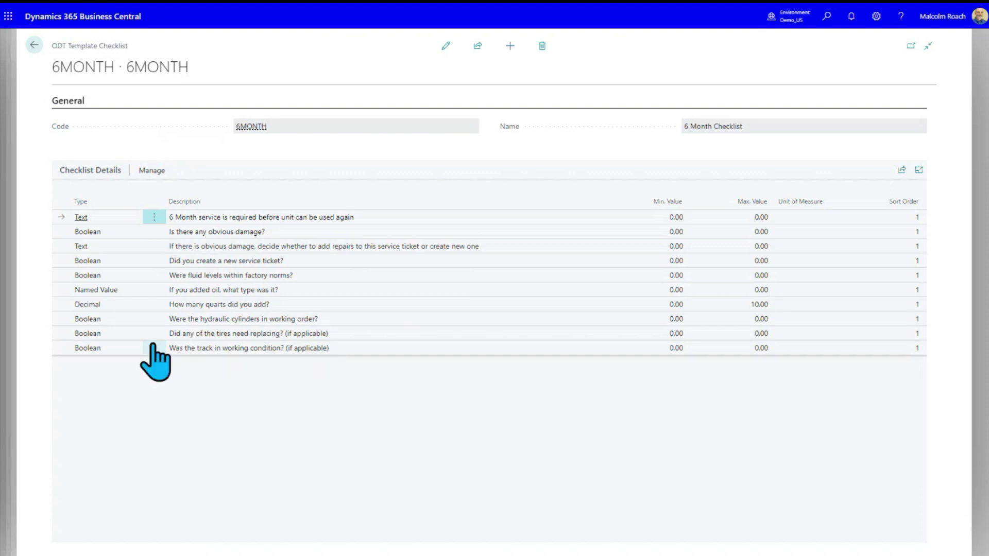
left_click(34, 45)
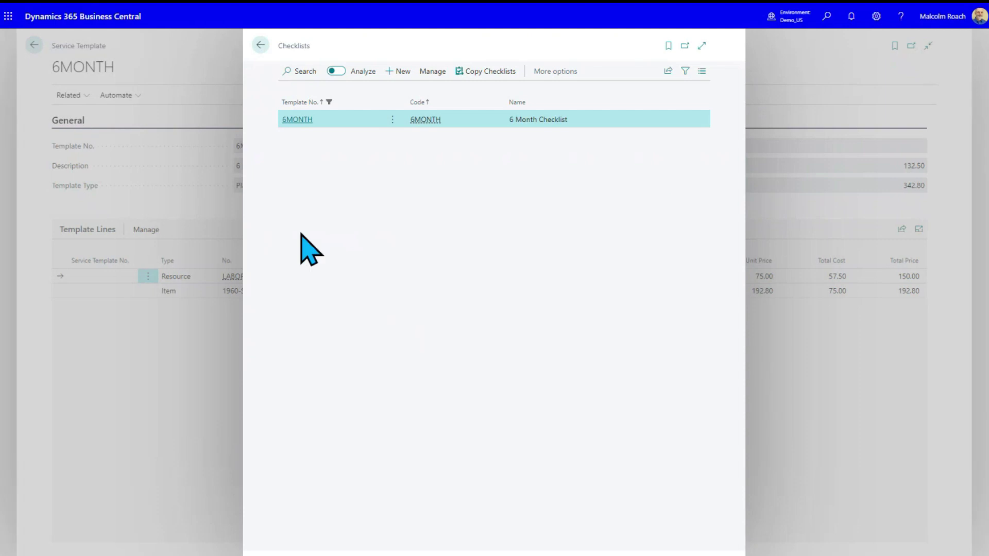
Step: Close the 6MONTH template, open Maintenance Groups via 'maintenance', and select SKIDSTEER's related pages
left_click(260, 45)
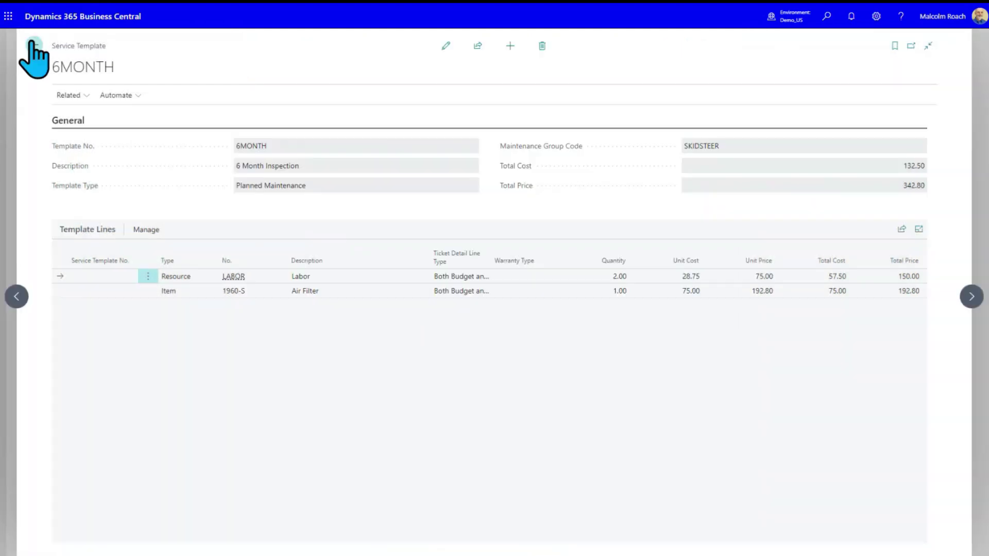
left_click(34, 45)
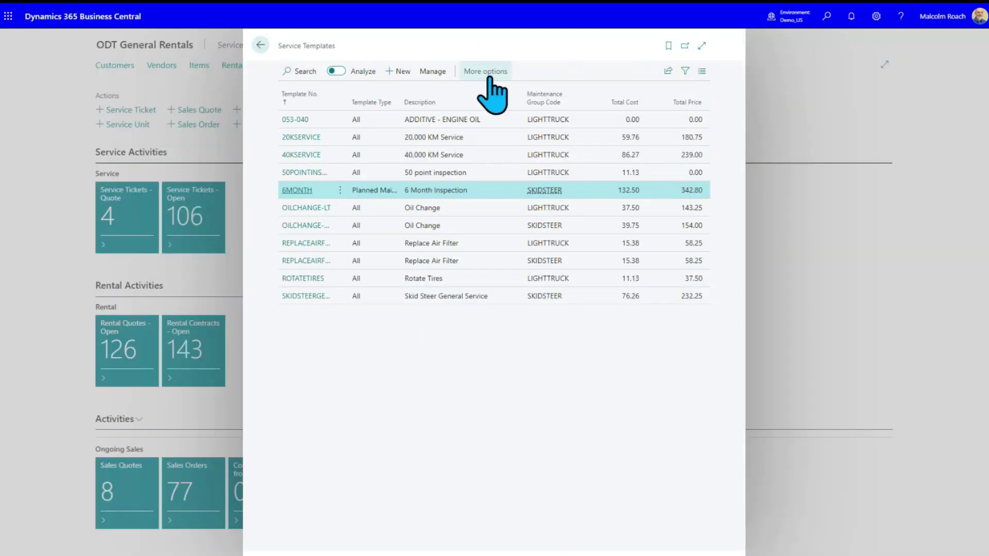
left_click(828, 18)
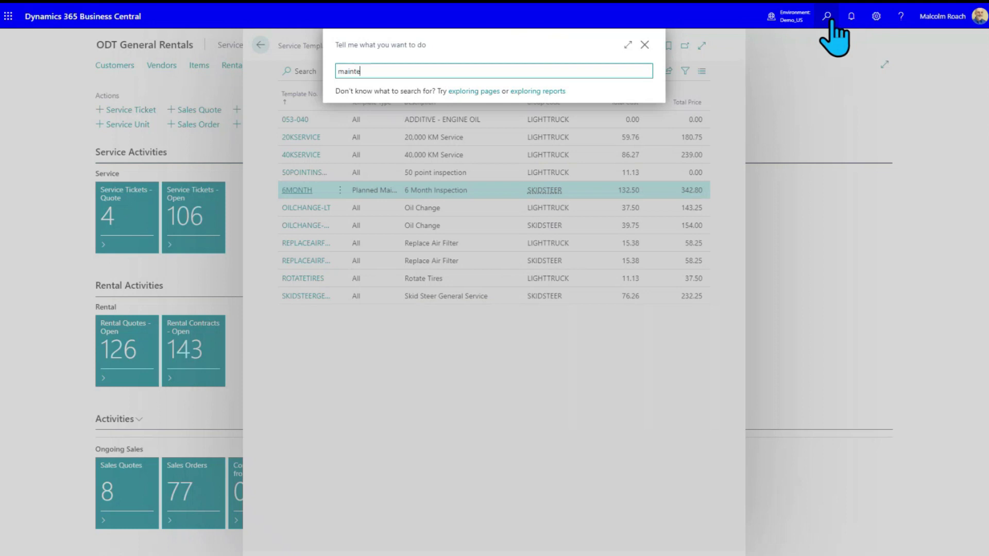
type("maintenance")
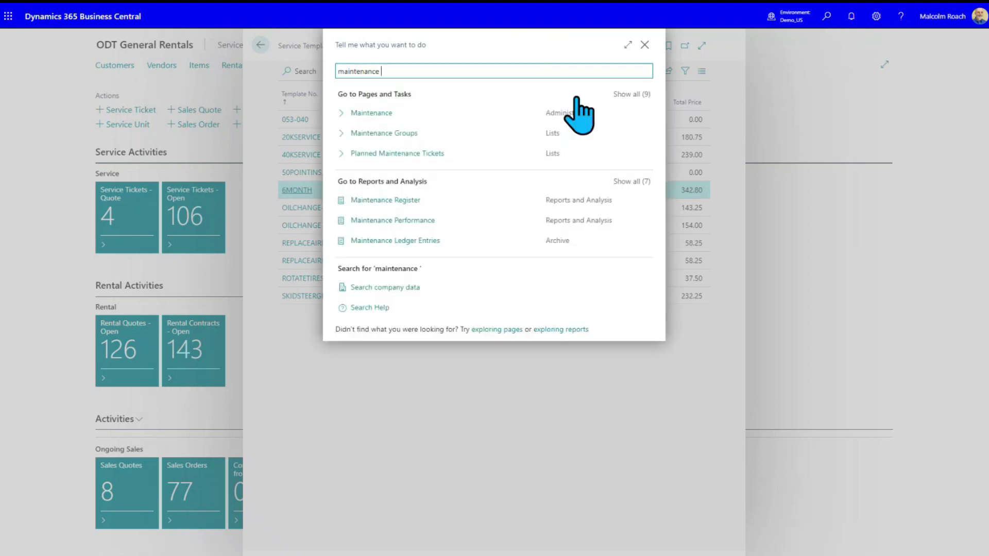
left_click(391, 134)
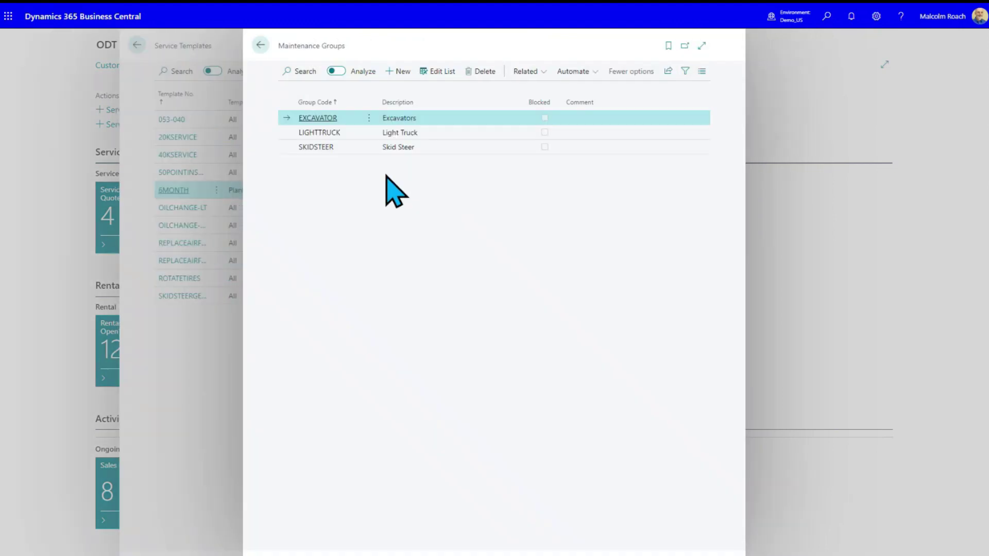
left_click(444, 147)
left_click(520, 72)
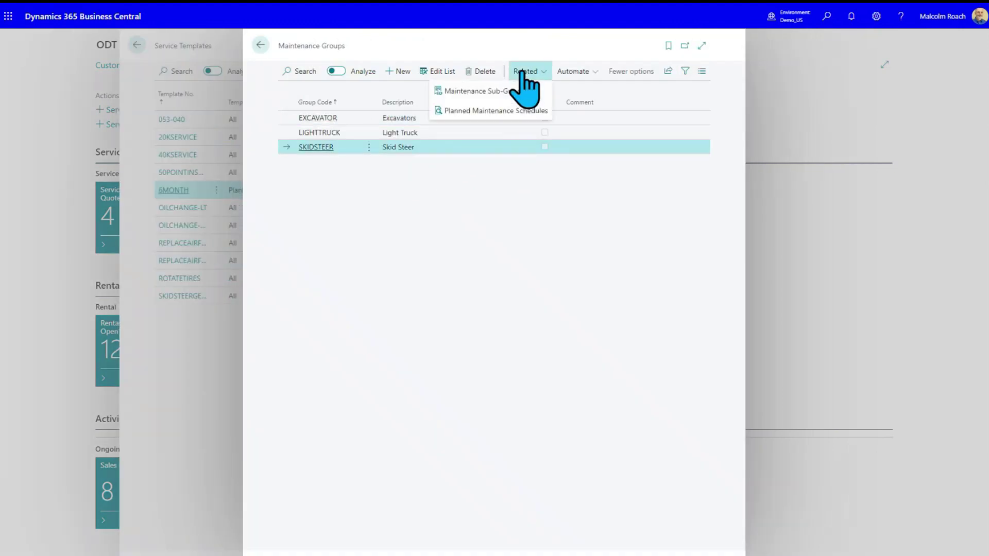
Step: Show SKIDSTEER's planned maintenance schedules, including 6MONTH at 6M/500 HOUR
left_click(521, 112)
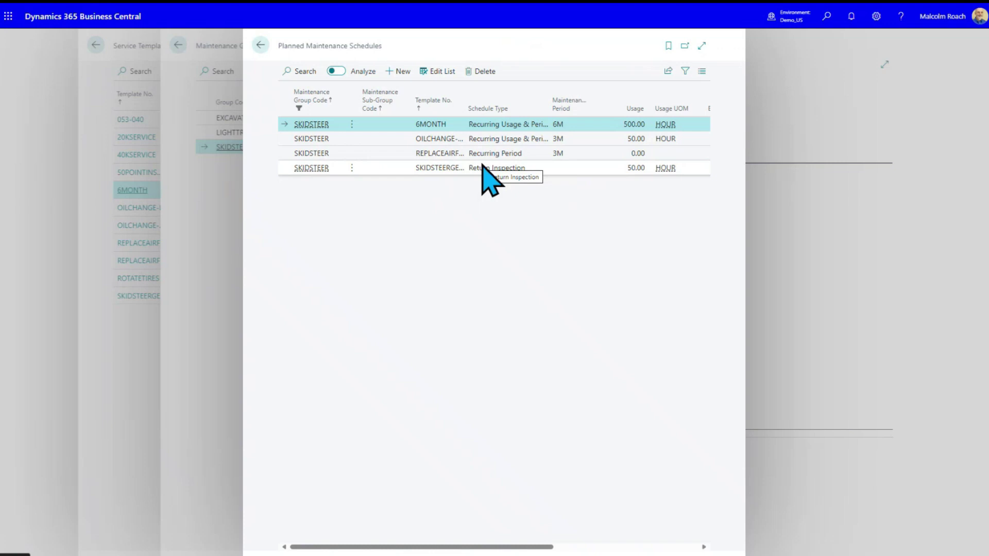
Step: Close the schedules, Maintenance Groups and Service Templates pages, then show the Planned Maintenance links
left_click(260, 46)
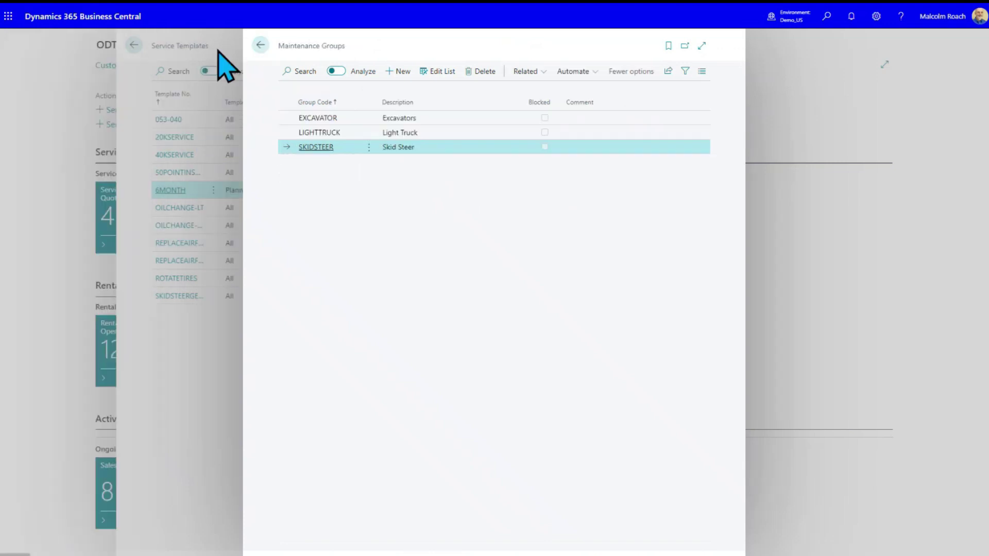
left_click(261, 46)
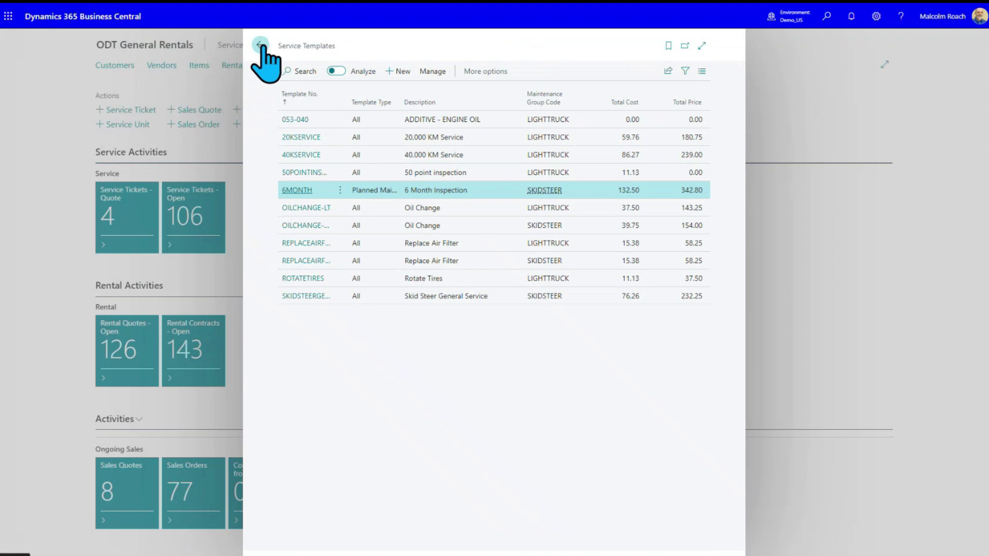
left_click(261, 46)
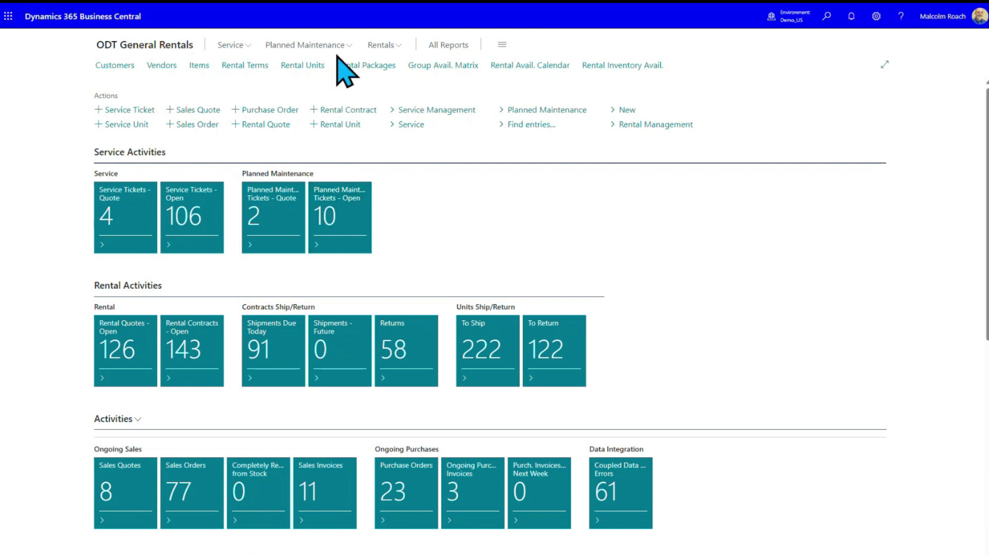
left_click(318, 45)
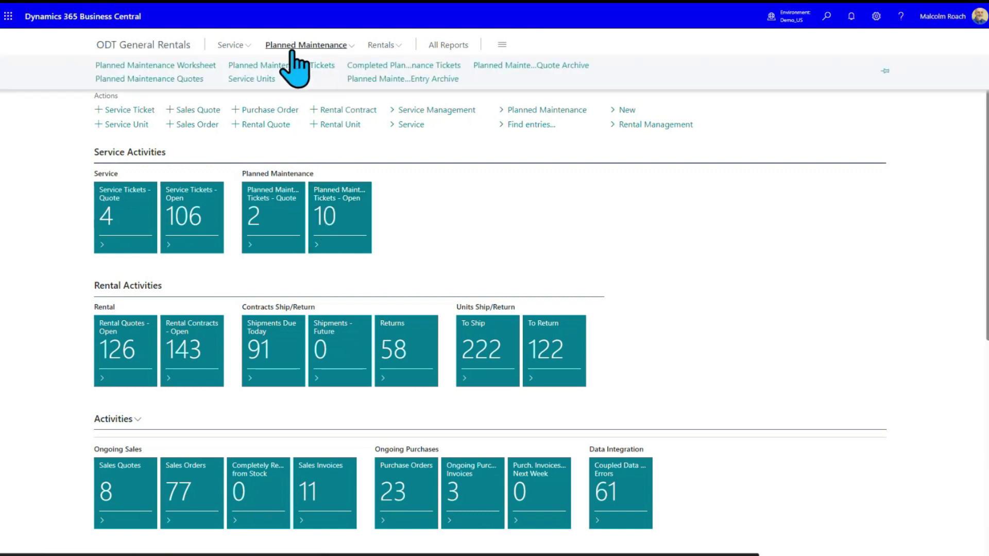
Step: Open the Planned Maintenance Worksheet on batch BOBS and review its customer, unit and group filters
left_click(183, 64)
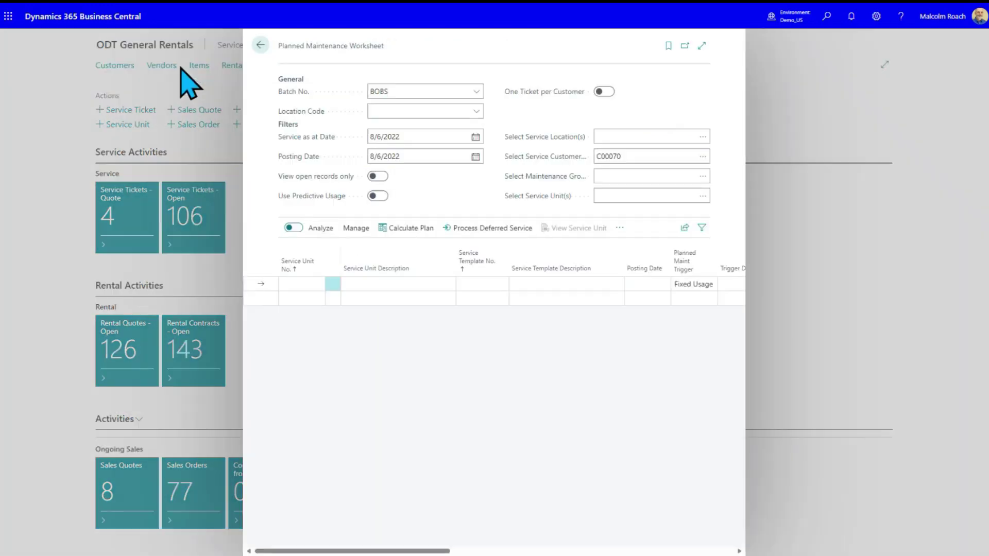
left_click(418, 91)
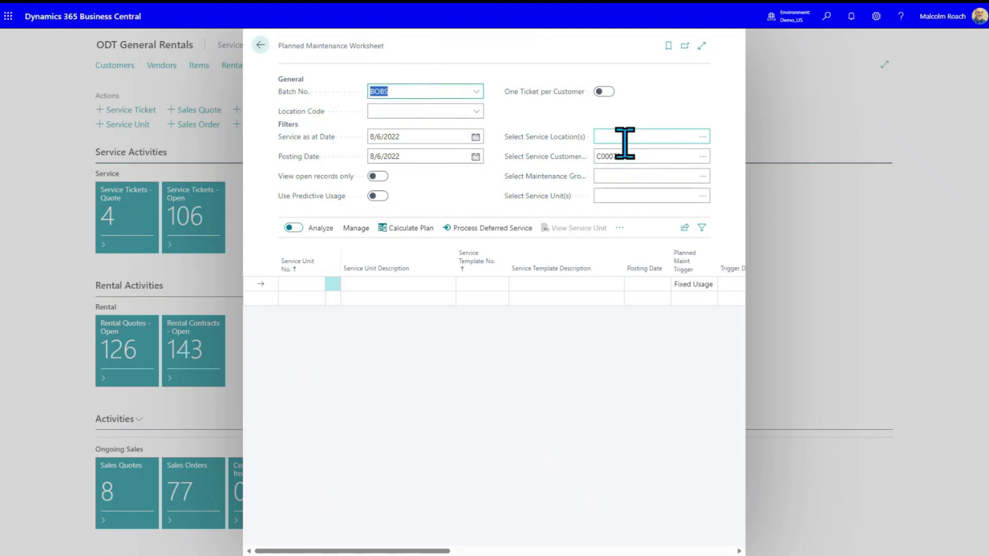
left_click(637, 155)
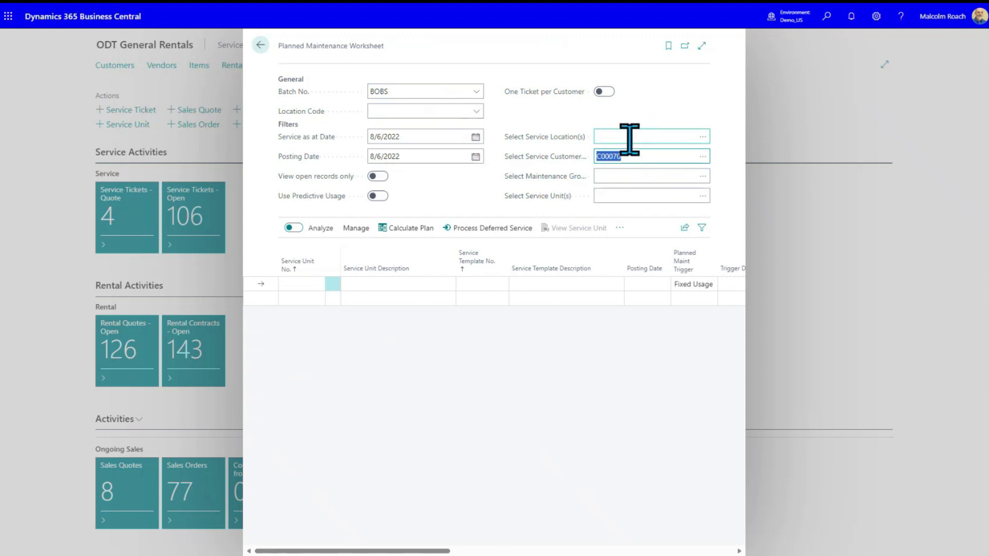
left_click(629, 195)
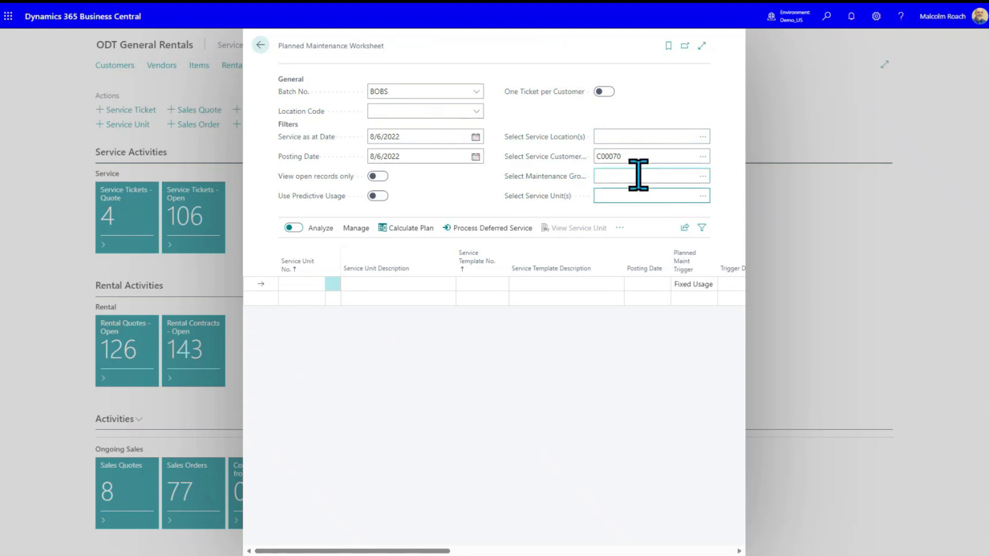
left_click(638, 175)
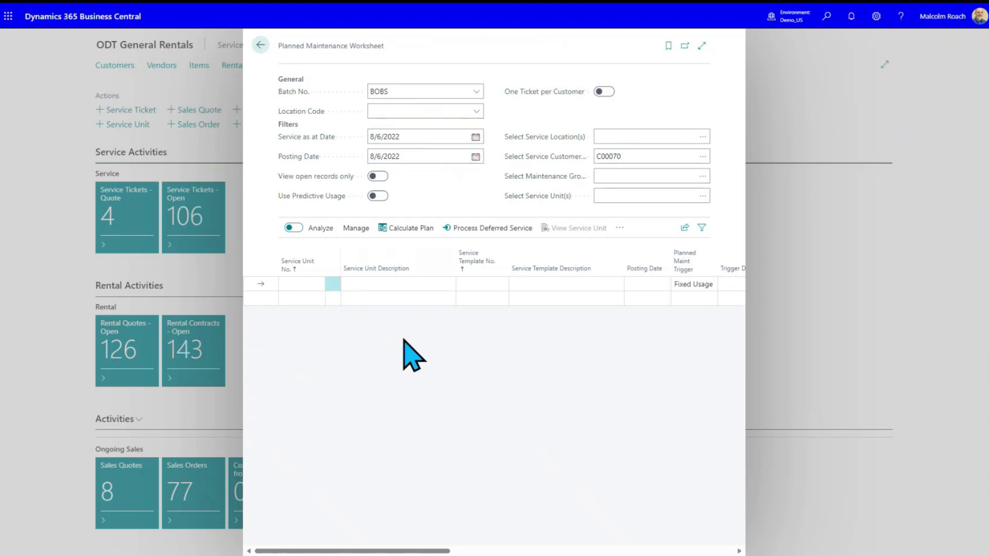
left_click(415, 137)
Step: Change both the Service as at Date and Posting Date to 8/6/2023
left_click(424, 136)
key("BackSpace")
type("3")
left_click(428, 156)
left_click(414, 156)
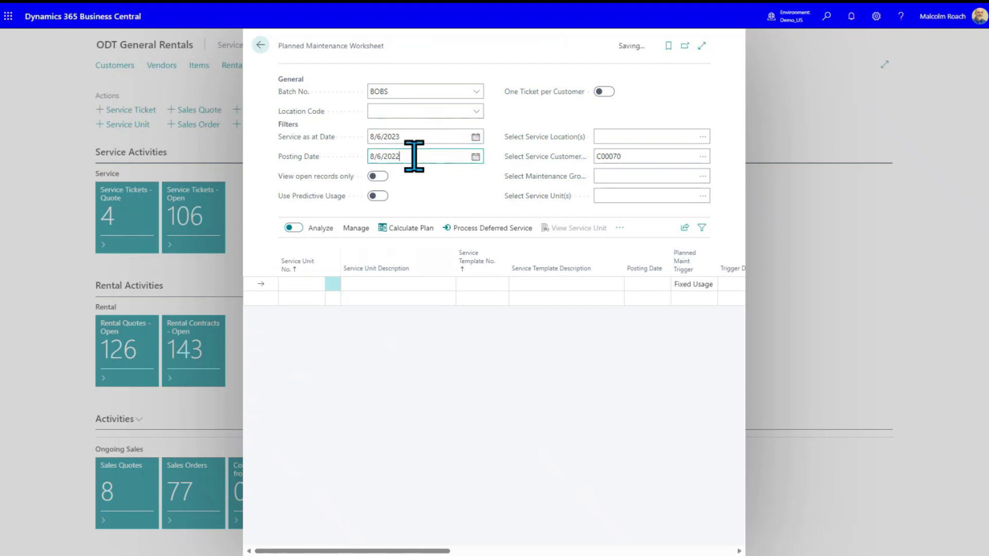
key("BackSpace")
type("3")
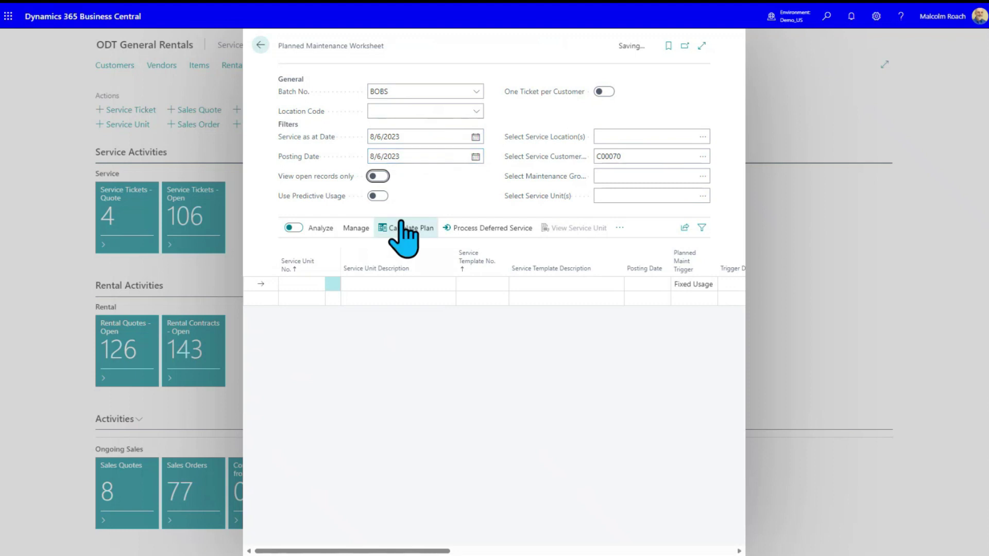
Step: Calculate the plan and review the three RU00338 worksheet lines
left_click(405, 227)
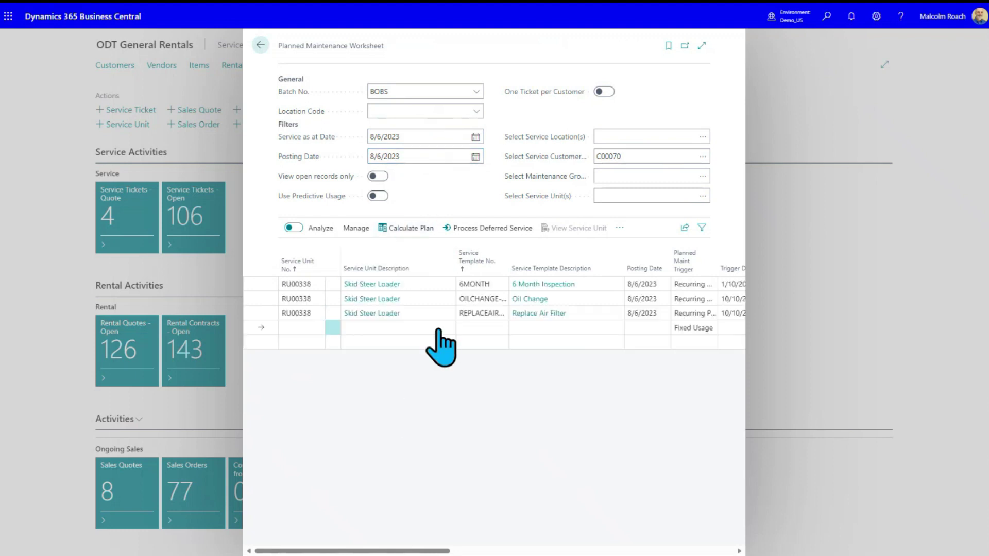
left_click(304, 299)
left_click(313, 314)
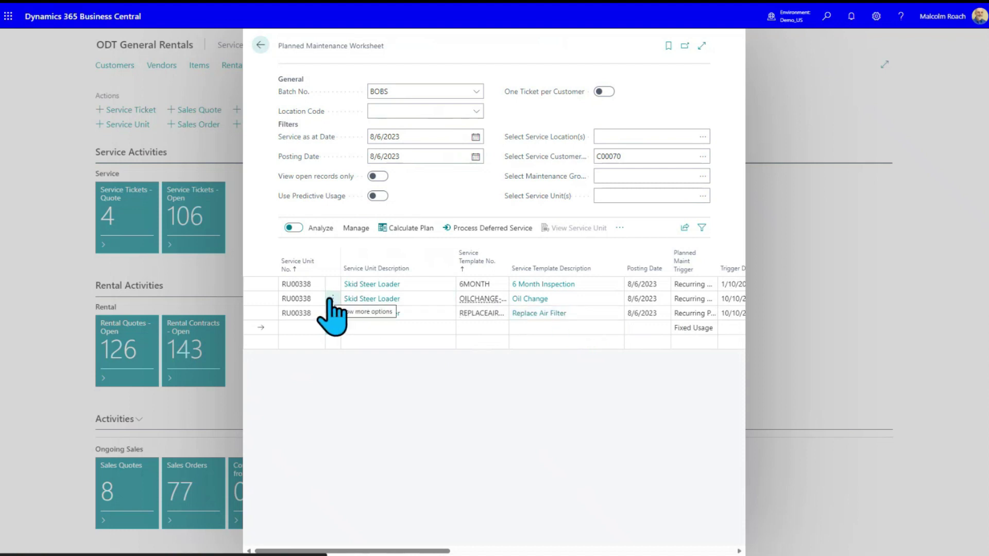
Step: Check the 6 Month Inspection line and create a planned maintenance ticket from it
left_click(335, 286)
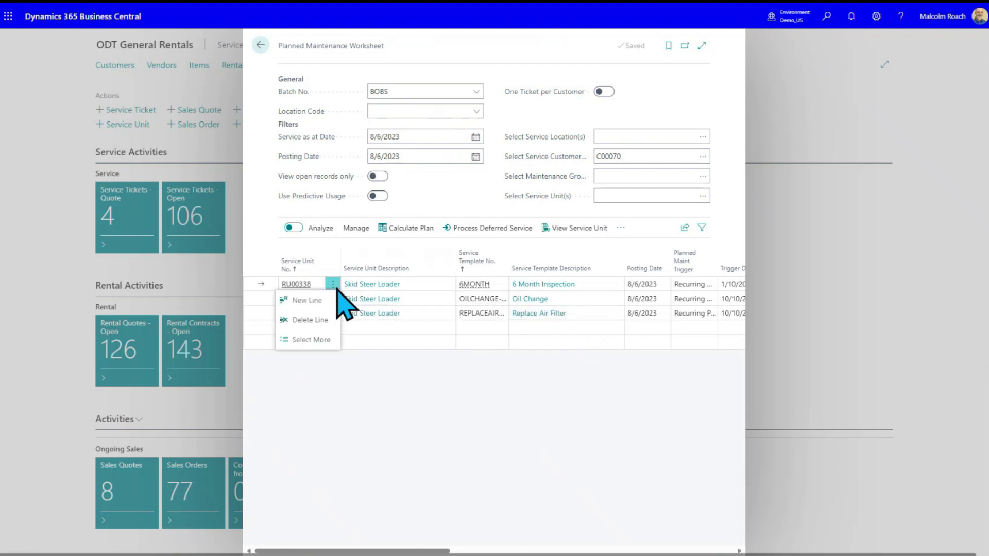
left_click(311, 339)
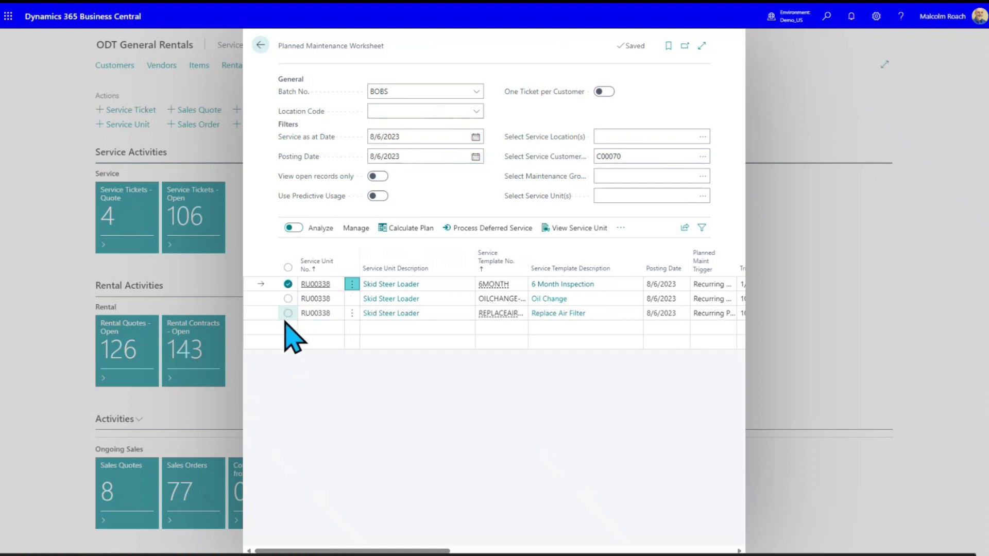
left_click(621, 228)
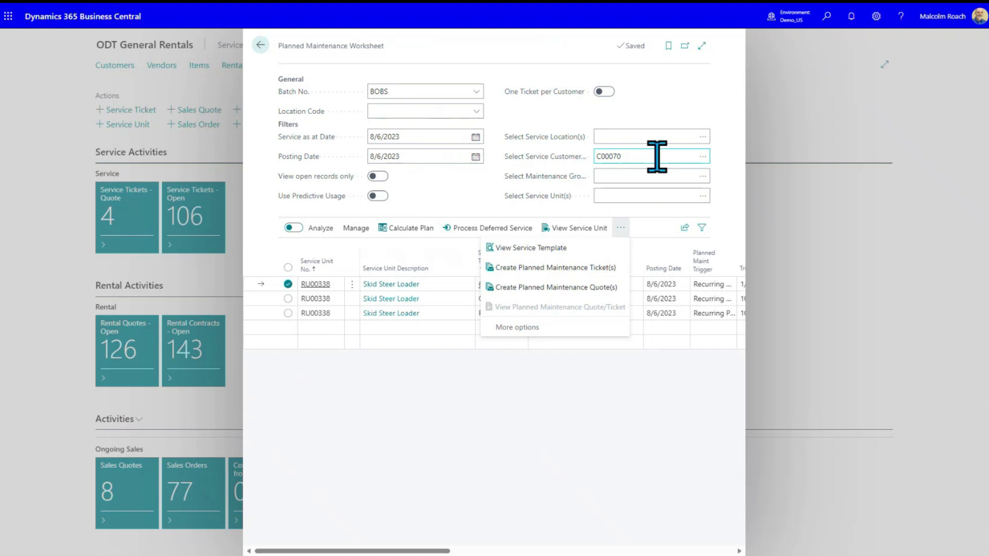
left_click(549, 267)
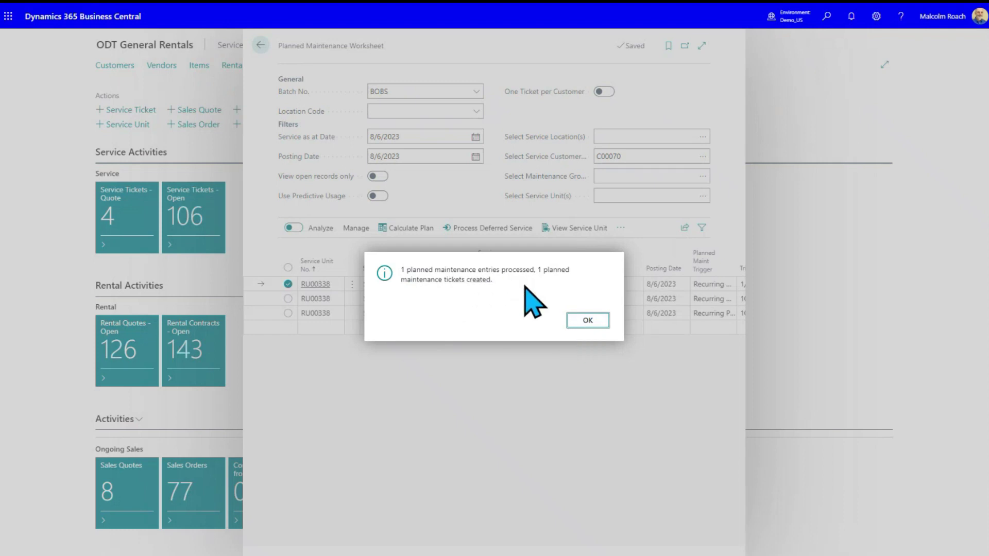
left_click(587, 320)
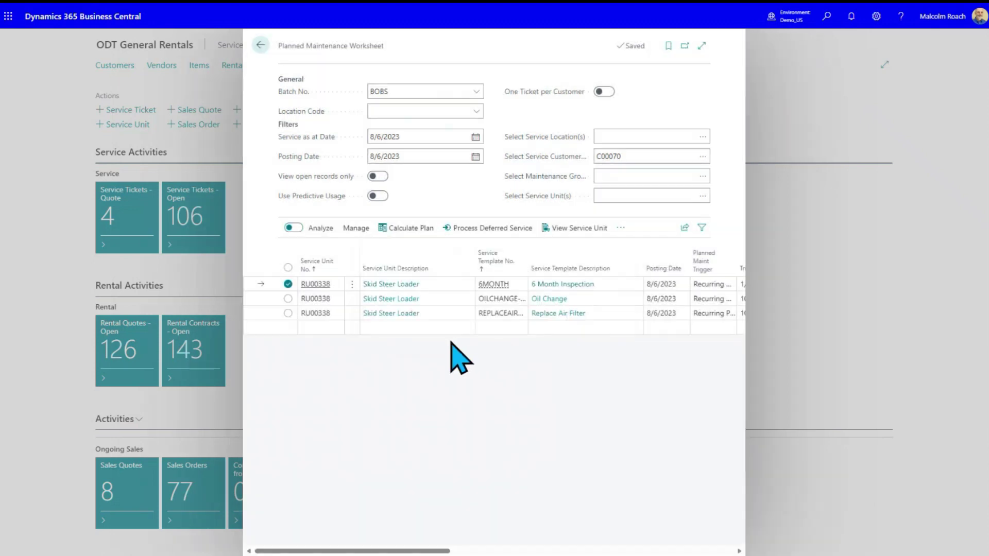
Step: Open new ticket PM00013 from the open tickets list and review its 6 Month Inspection planning line
left_click(261, 46)
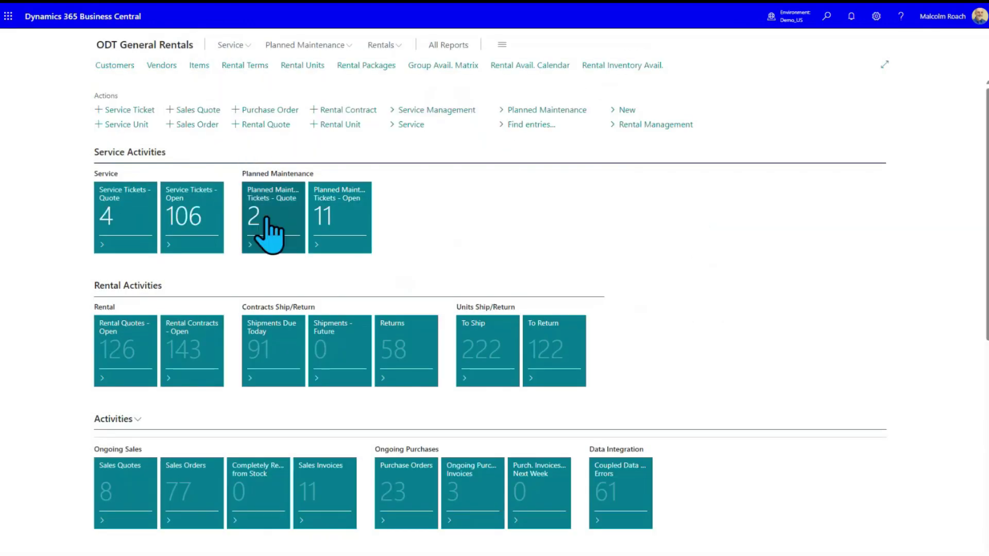
left_click(333, 222)
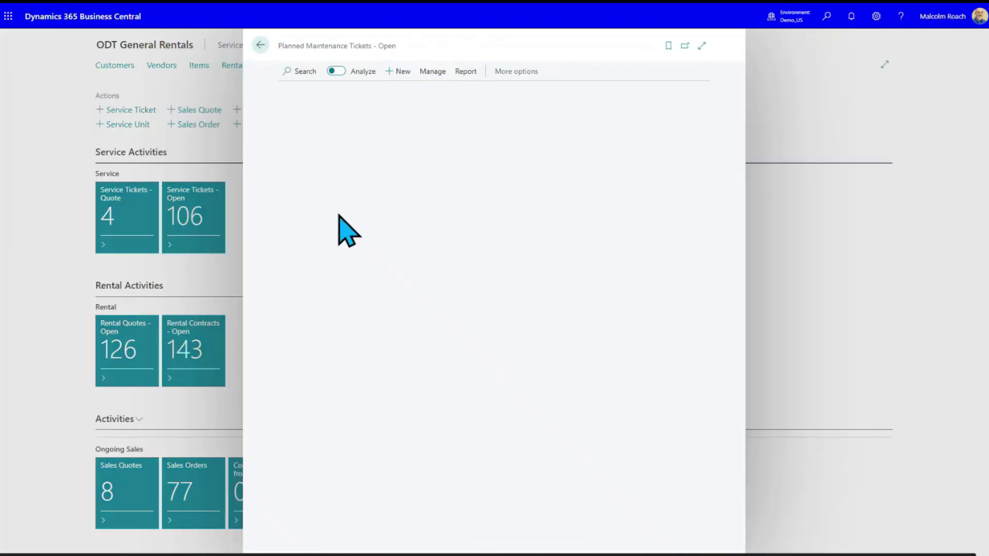
left_click(296, 303)
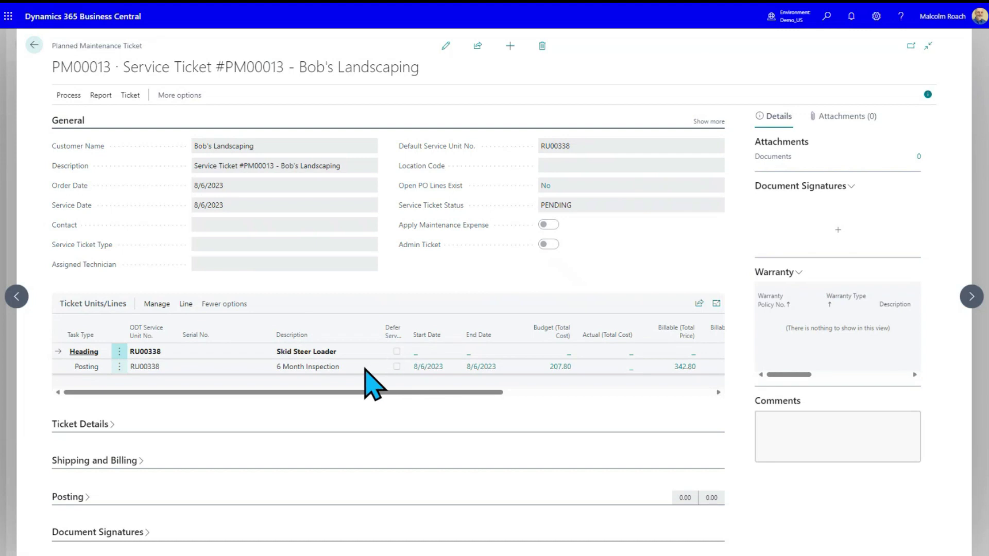
left_click(430, 367)
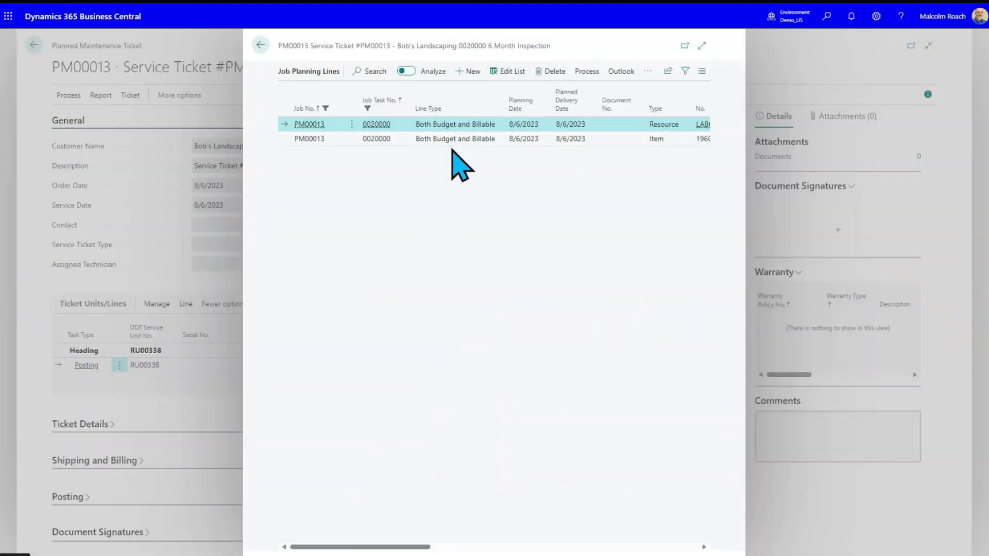
left_click(702, 46)
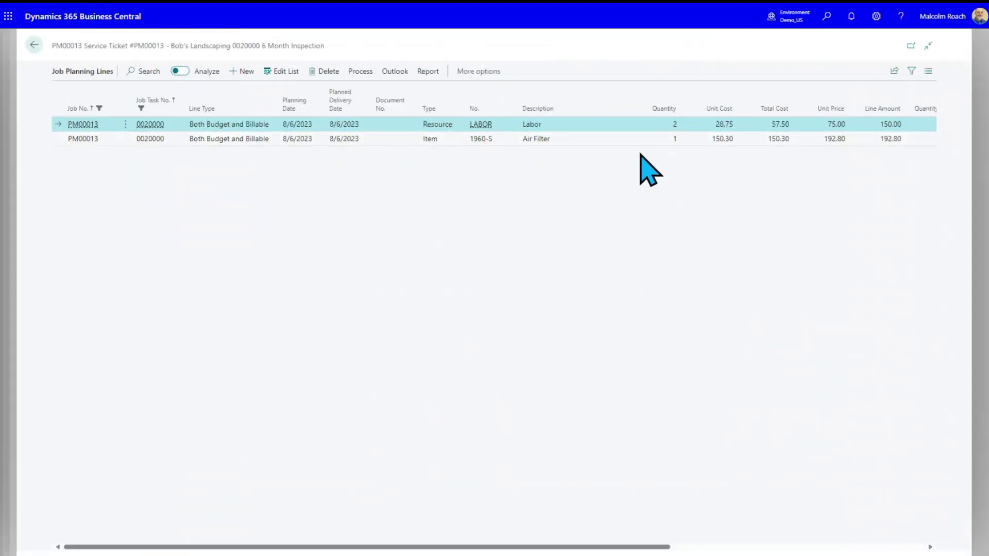
left_click(34, 45)
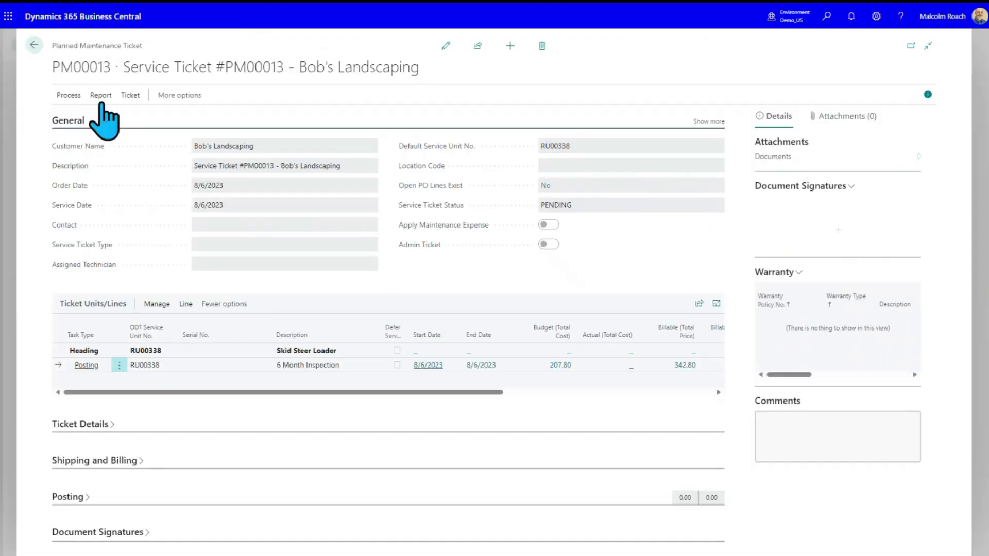